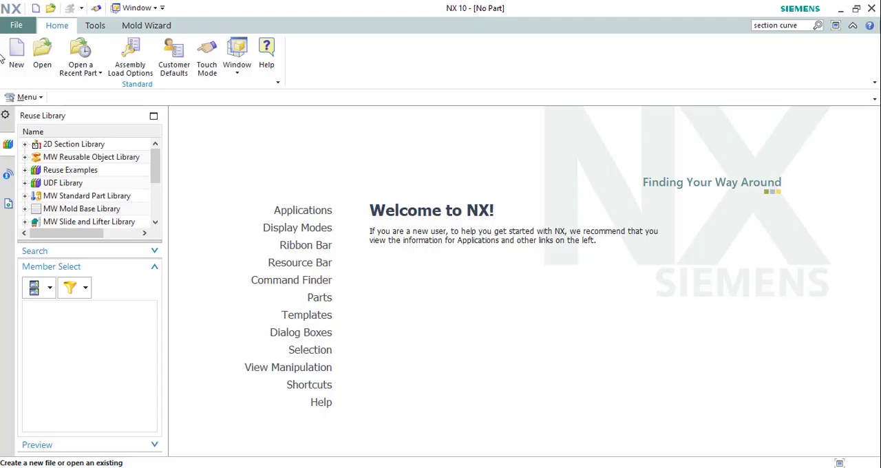
Create a new millimetre model part model1.prt and import rs1.stl into it as an NX facet body in millimetres.
left_click(16, 54)
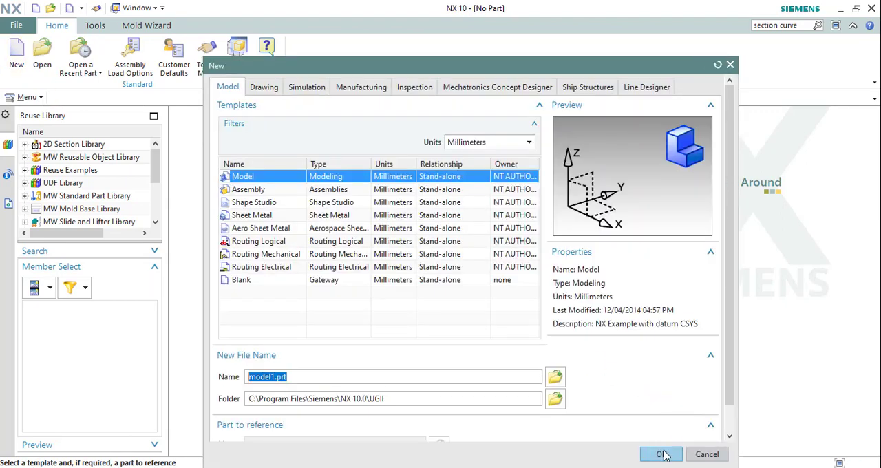
left_click(663, 453)
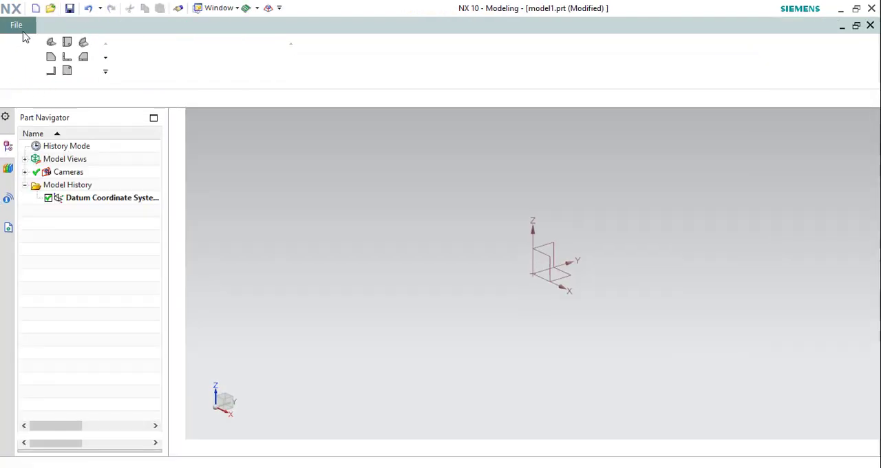
left_click(17, 26)
mouse_move(44, 187)
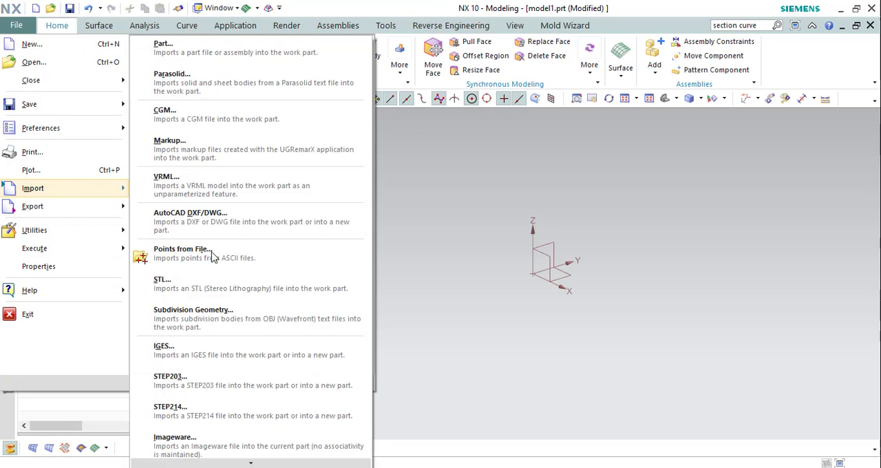
left_click(176, 278)
left_click(825, 116)
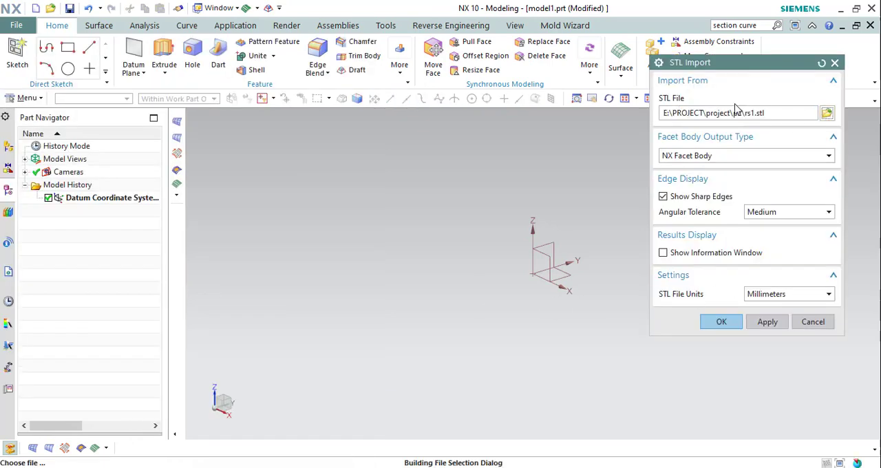
left_click(845, 401)
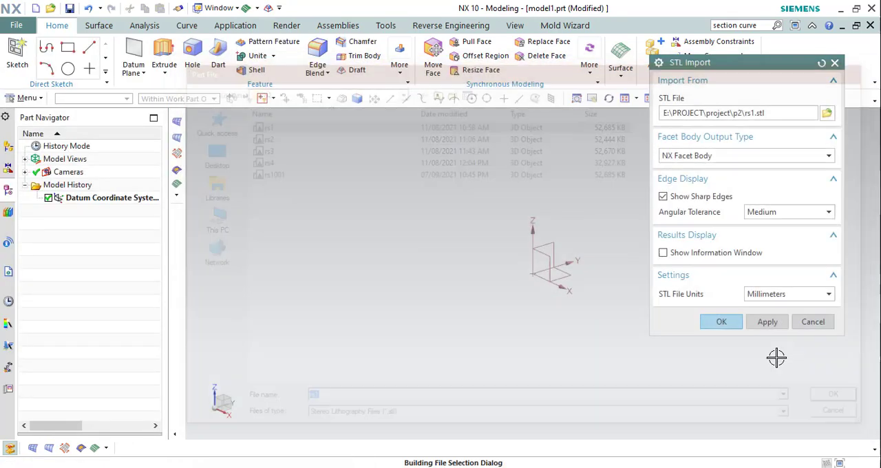
left_click(721, 322)
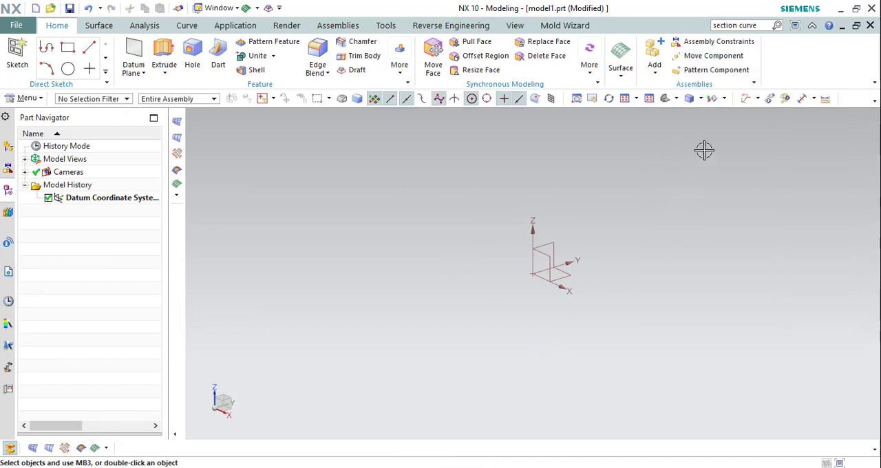
Fit the imported facet body in view and inspect its placement relative to the datum coordinate system from the front.
left_click(626, 99)
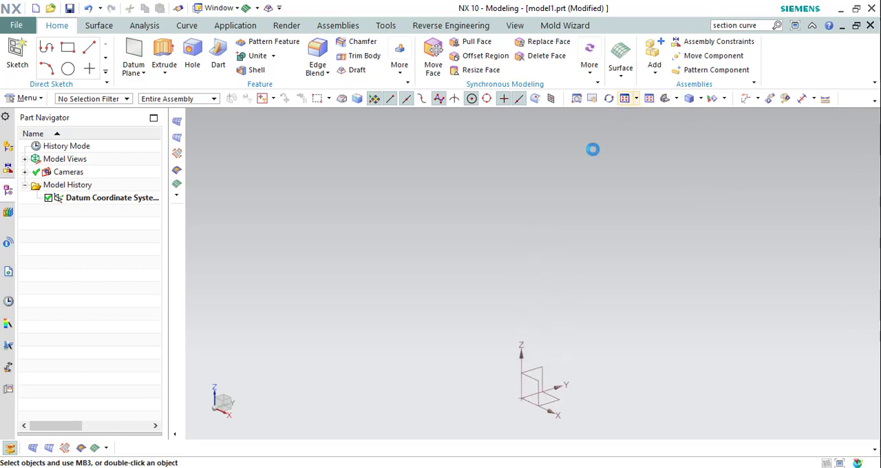
scroll(558, 195, "down", 3)
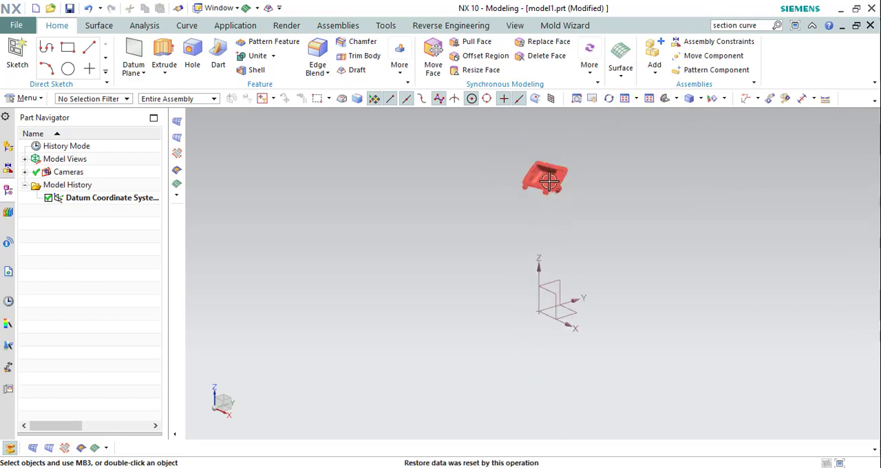
middle_click_drag(555, 191, 548, 244)
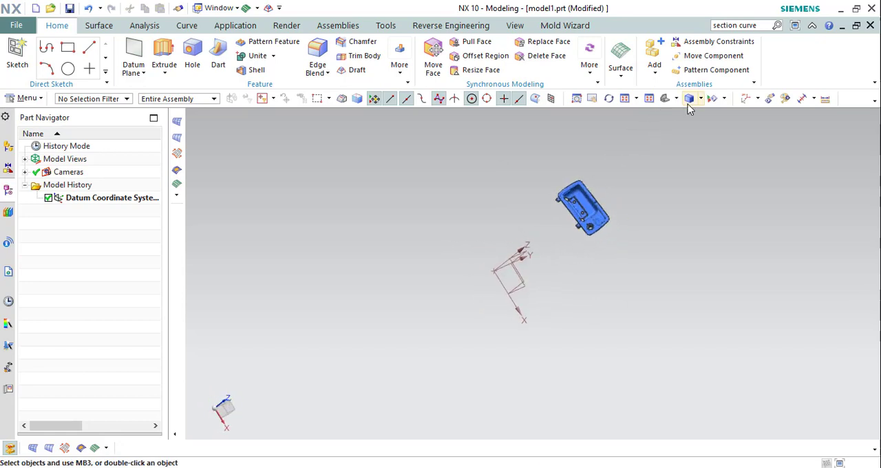
left_click(676, 98)
left_click(684, 130)
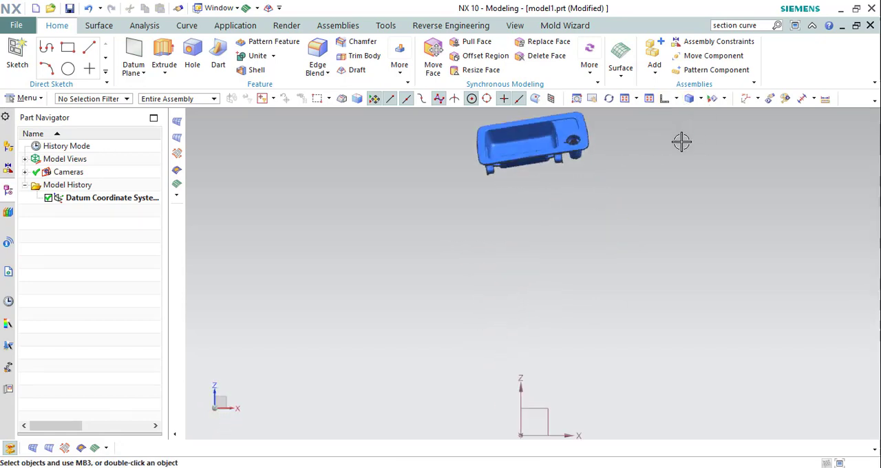
scroll(529, 221, "down", 3)
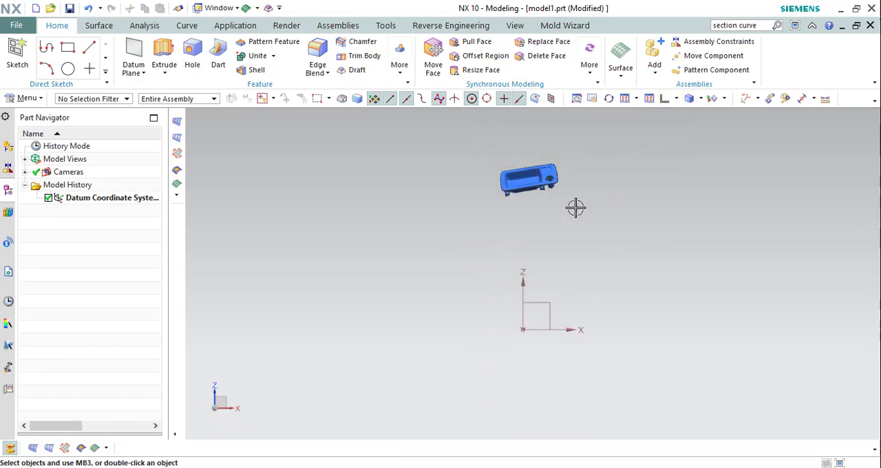
Inspect the facet body's tilt relative to the datum axes in the right and left views.
left_click(699, 99)
left_click(694, 130)
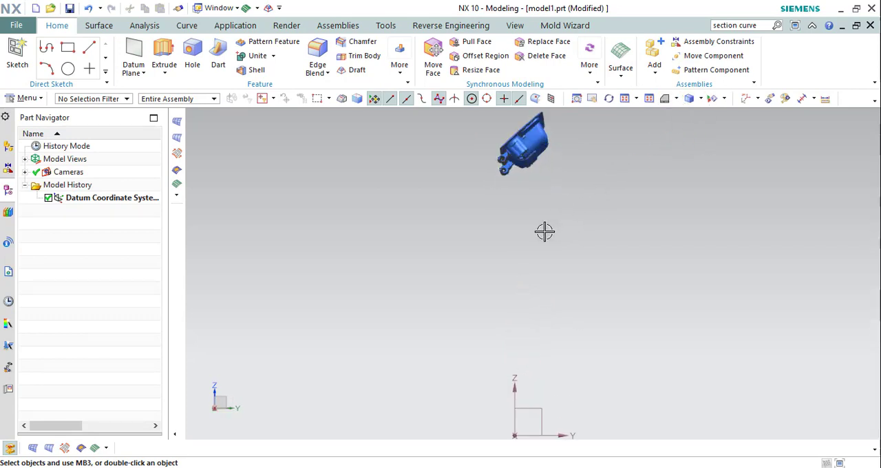
left_click(677, 98)
left_click(666, 135)
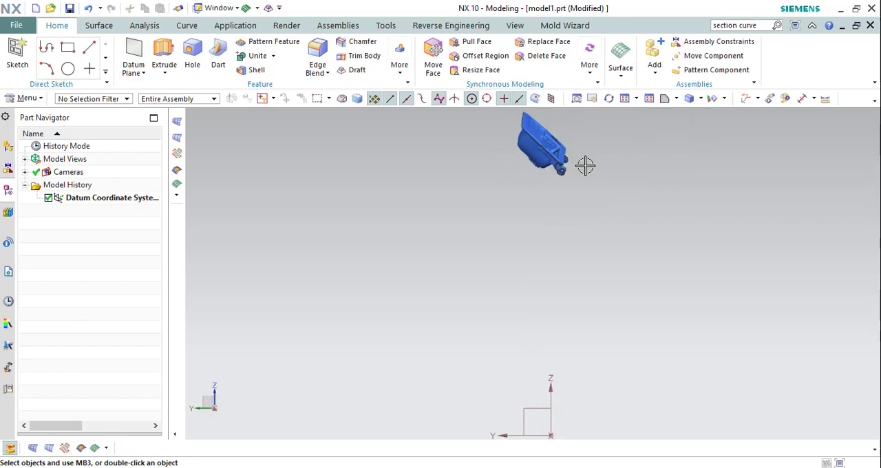
scroll(562, 187, "down", 3)
middle_click_drag(555, 174, 502, 221)
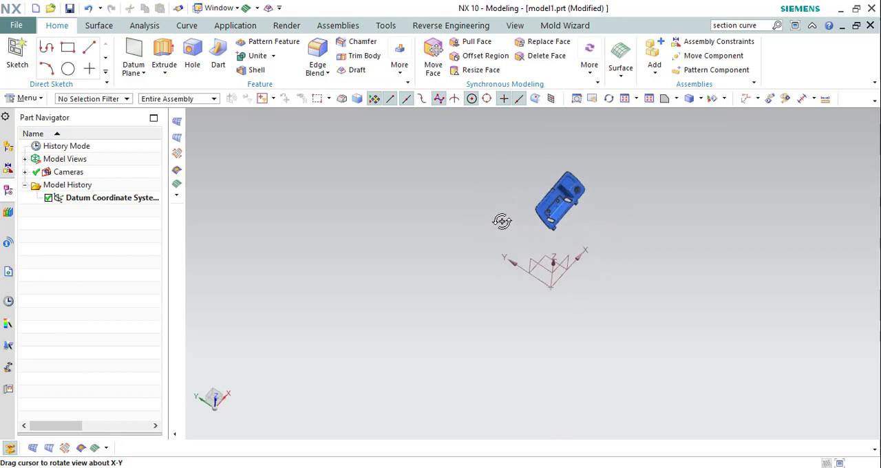
left_click(677, 102)
left_click(696, 130)
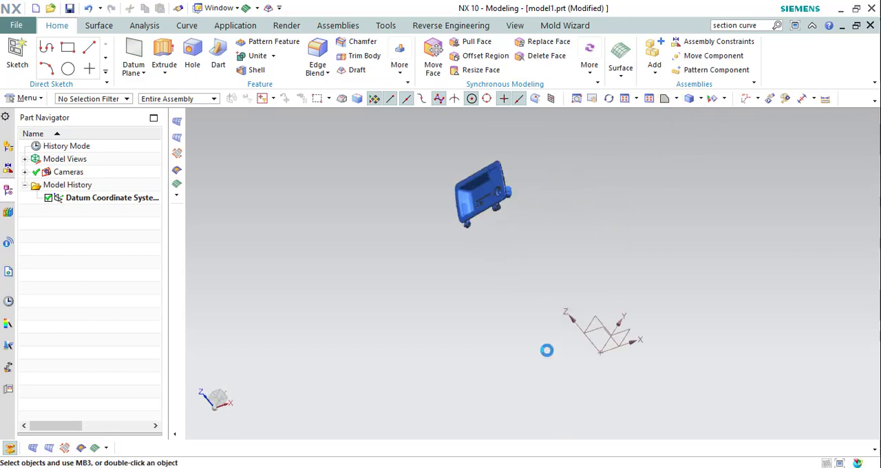
Examine the facet body's recessed face and the datum planes, starting from the trimetric view.
left_click(678, 100)
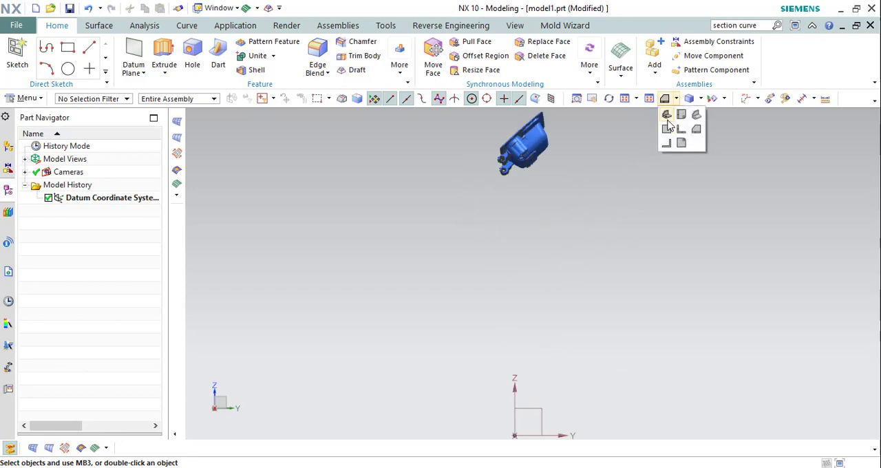
left_click(667, 116)
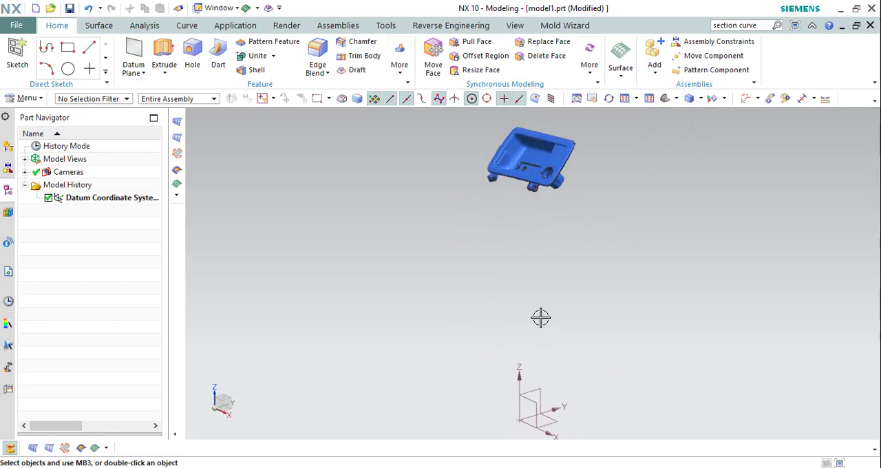
scroll(541, 314, "down", 5)
scroll(547, 277, "up", 3)
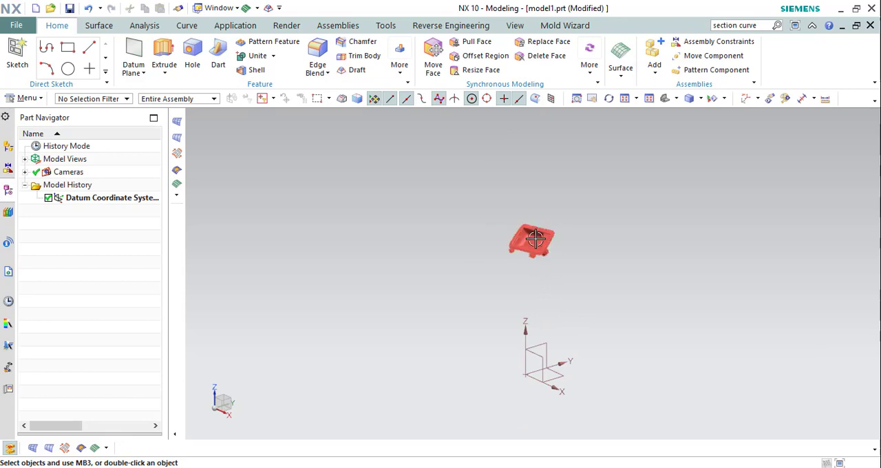
middle_click_drag(536, 239, 577, 261)
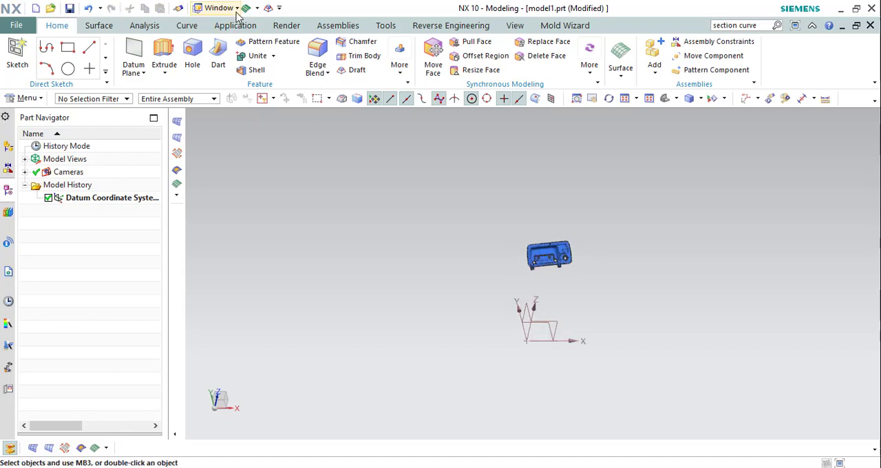
Section the facet body with the datum YZ plane using Section Curve, outputting non-associative sampled points at a 1.0 sample distance.
left_click(186, 25)
left_click(524, 71)
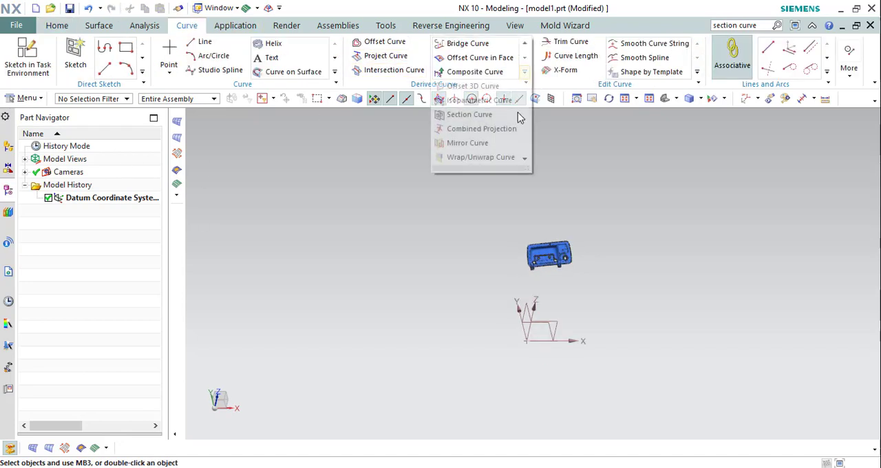
left_click(489, 119)
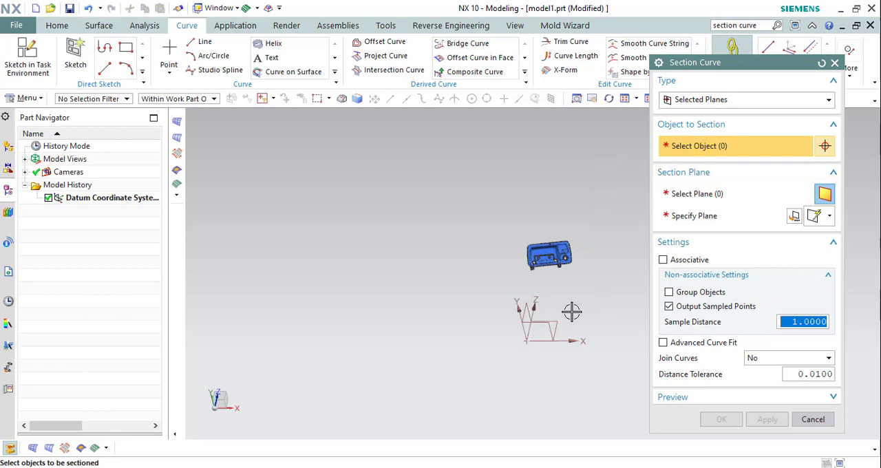
left_click(526, 302)
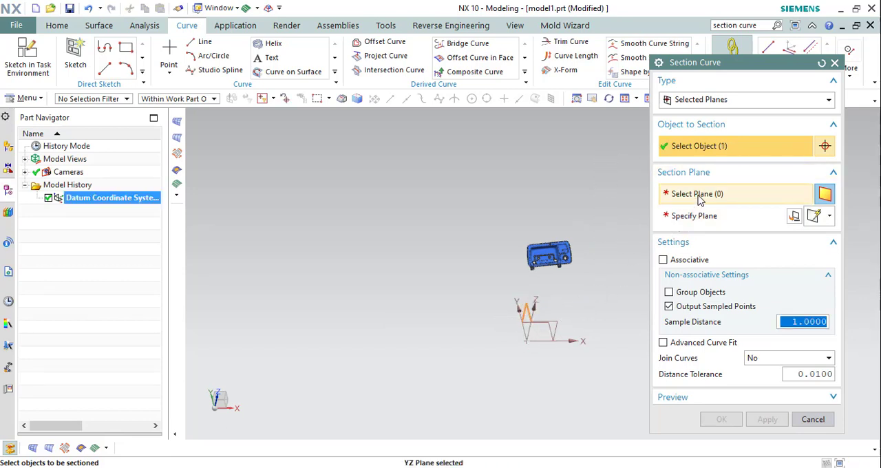
left_click(525, 305, "shift")
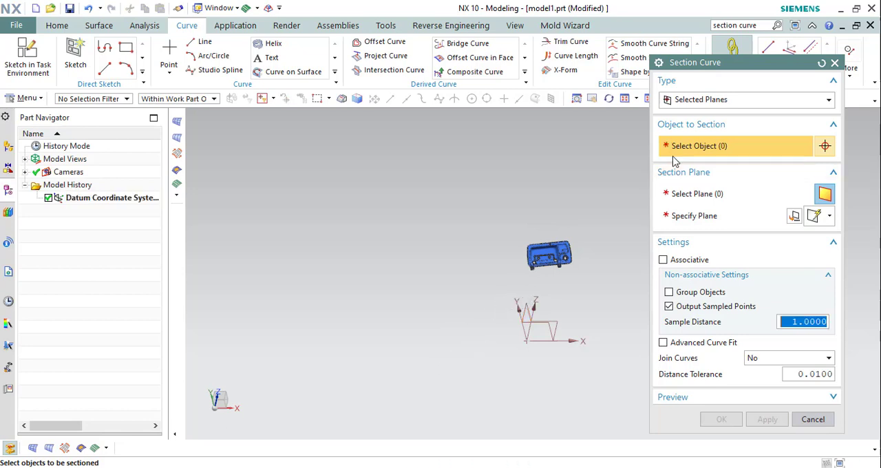
left_click(544, 258)
left_click(700, 199)
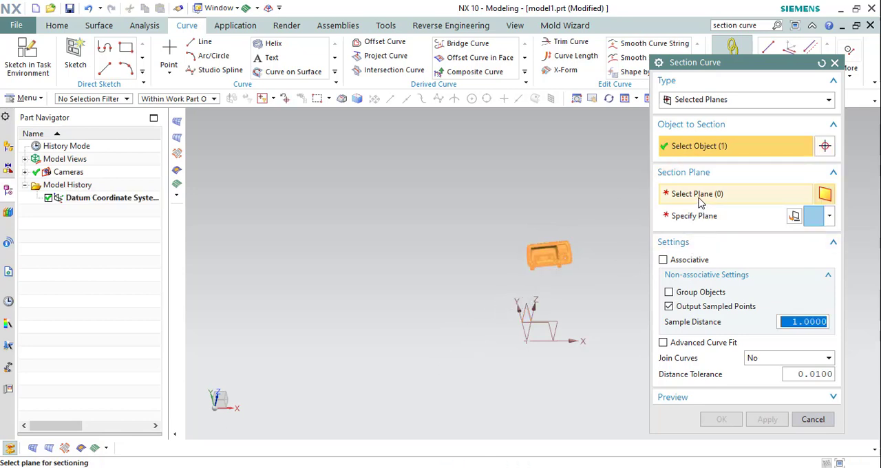
left_click(527, 309)
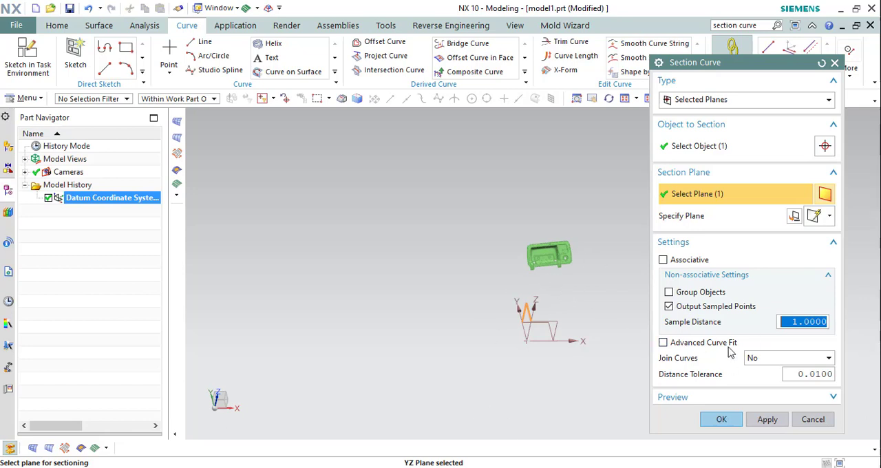
left_click(721, 419)
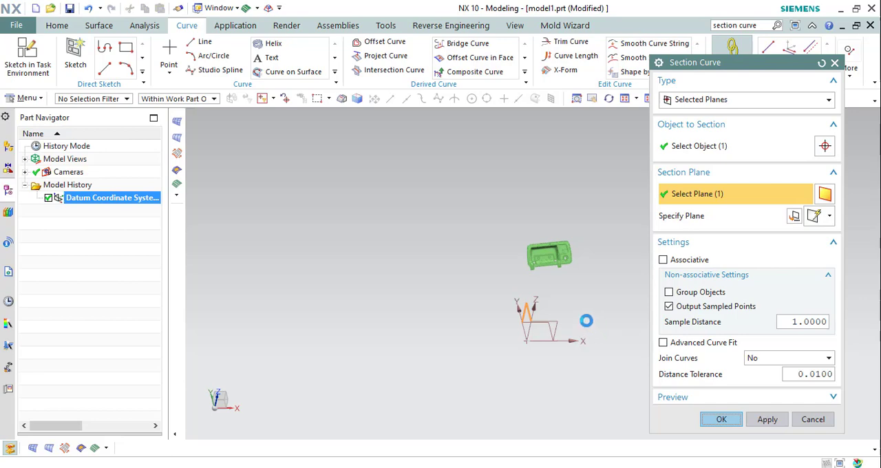
Hide the facet body so only the sampled section points and the datum coordinate system stay displayed.
scroll(520, 201, "up", 10)
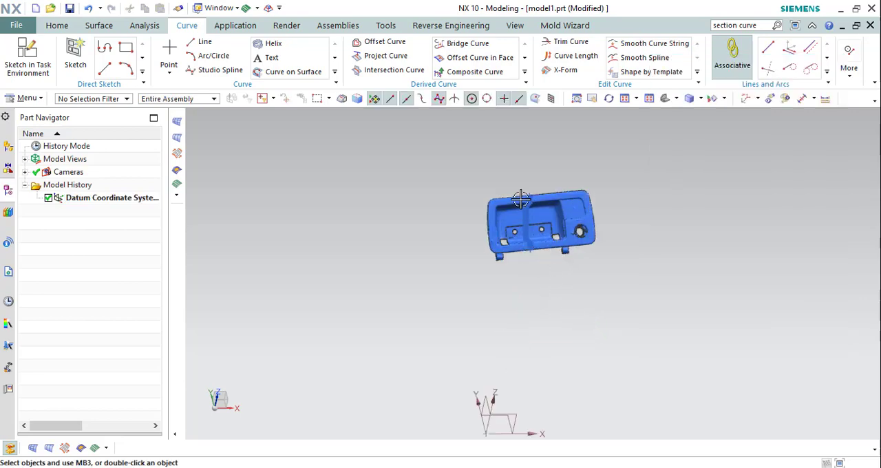
scroll(521, 201, "down", 8)
middle_click_drag(590, 248, 549, 228)
scroll(496, 238, "up", 4)
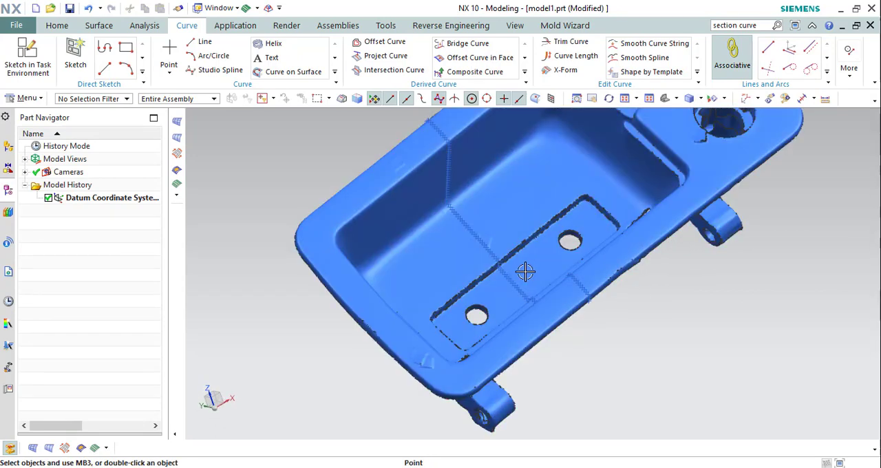
key("ctrl+b")
left_click(439, 280)
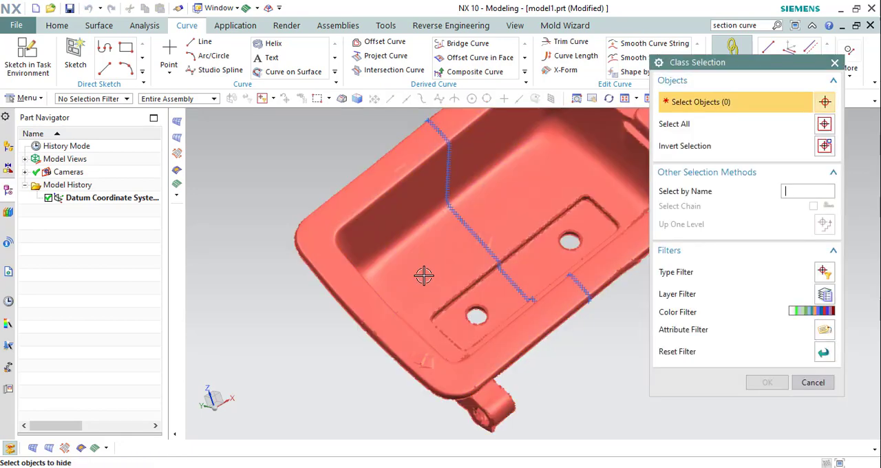
middle_click(440, 281)
Start a line through two neighbouring sampled points on the straight pocket-floor part of the section profile.
scroll(482, 249, "up", 5)
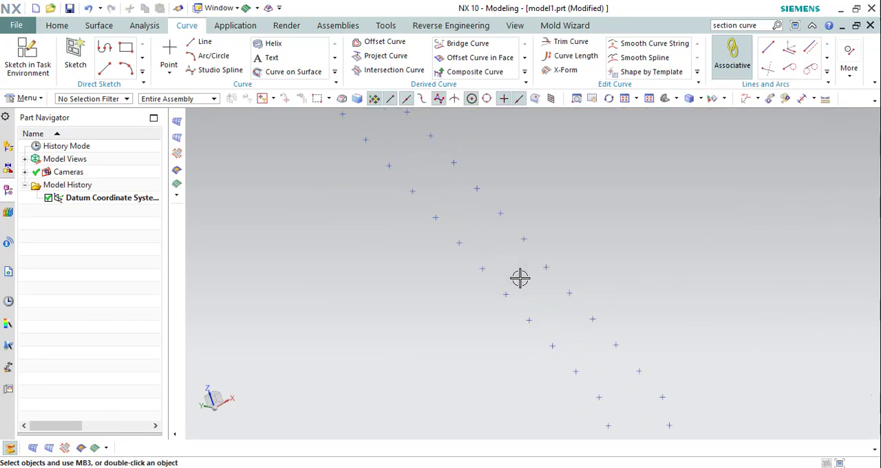
scroll(518, 276, "down", 4)
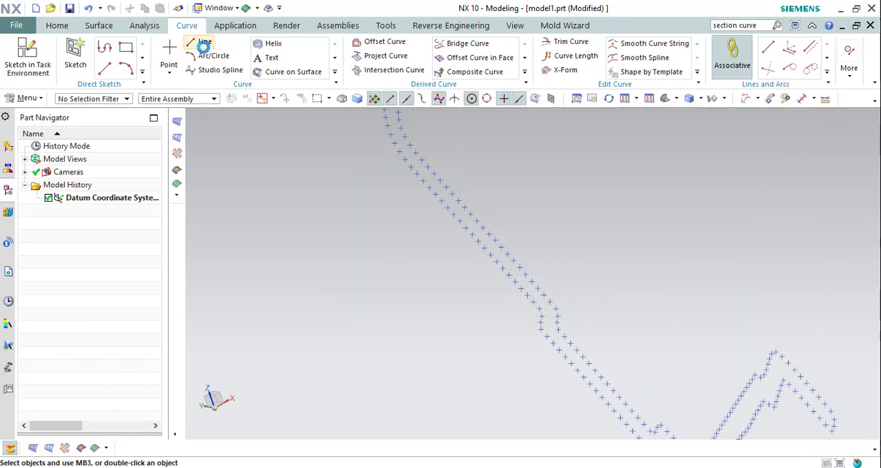
left_click(204, 44)
scroll(492, 256, "up", 5)
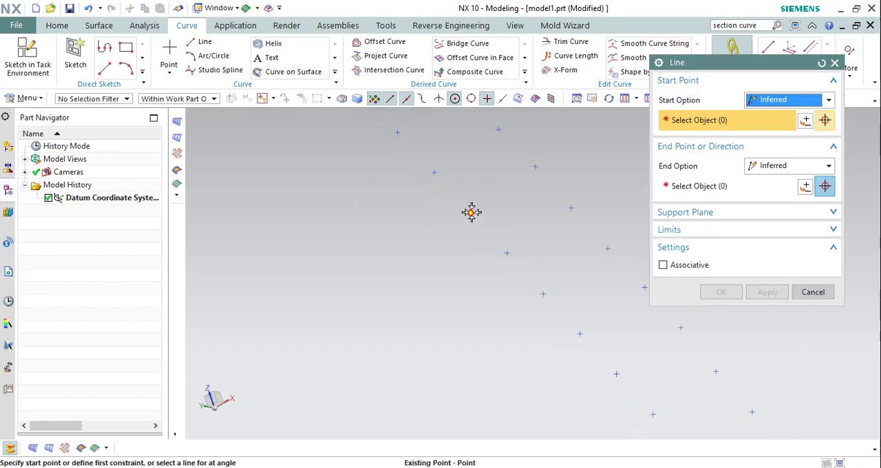
left_click(472, 212)
left_click(506, 252)
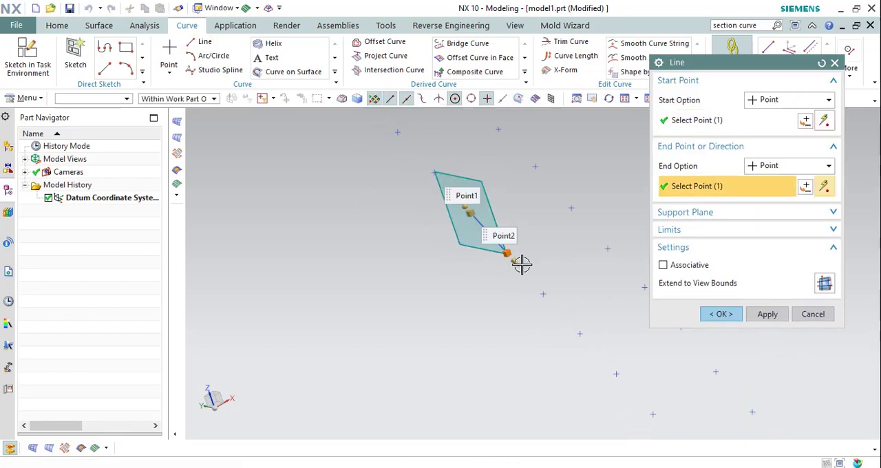
Extend the line beyond the lower end of the section profile with an end limit of 55.
scroll(522, 263, "down", 5)
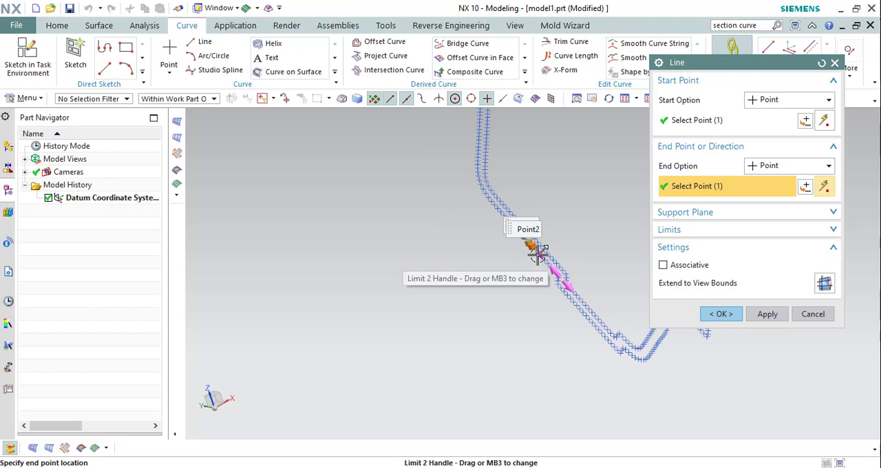
scroll(538, 254, "up", 5)
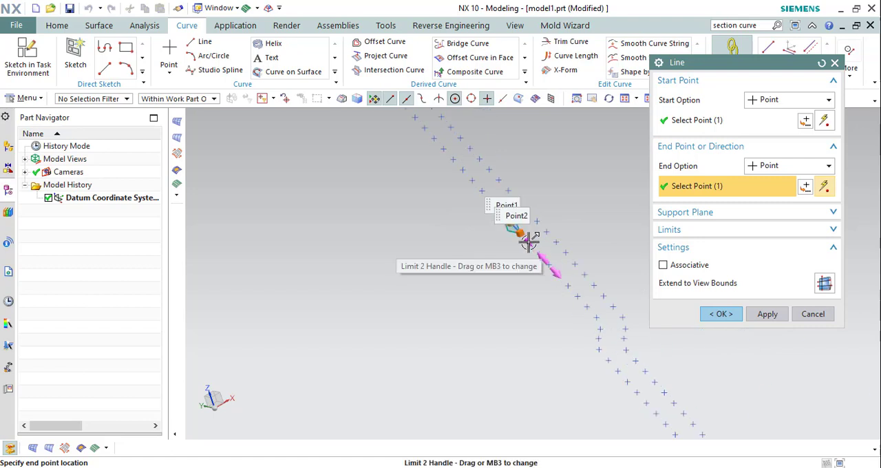
middle_click_drag(629, 326, 609, 278)
left_click_drag(600, 285, 644, 327)
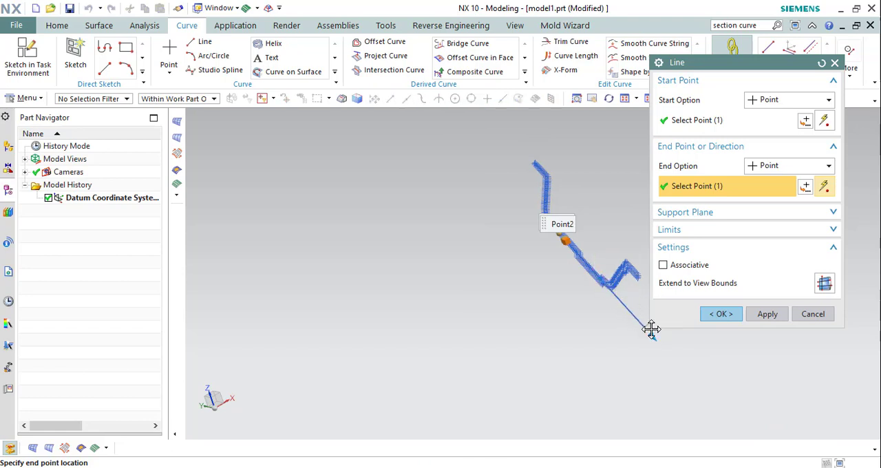
scroll(555, 234, "up", 3)
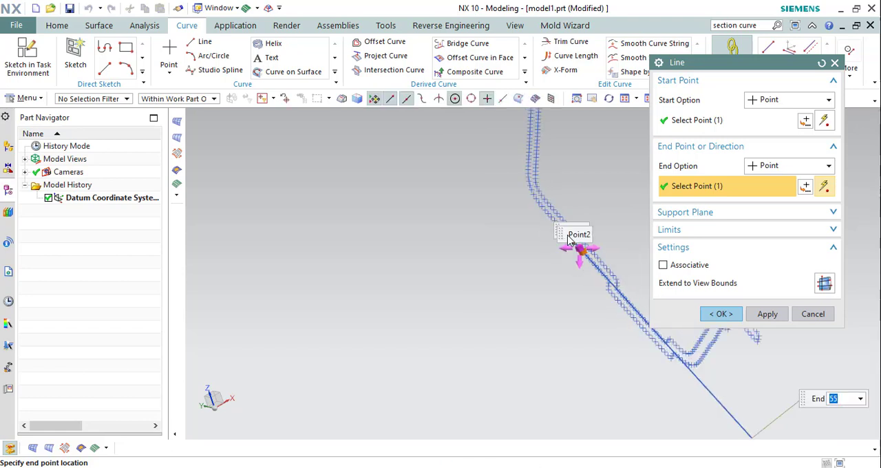
Extend the line's other end past the pocket wall with a start limit of -52 and create the non-associative line.
middle_click_drag(569, 240, 590, 262)
middle_click_drag(453, 337, 473, 328)
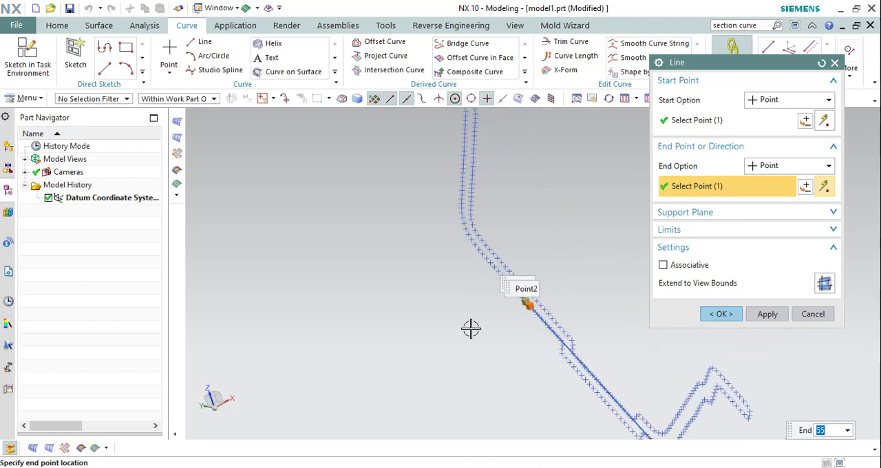
left_click_drag(524, 303, 303, 132)
scroll(478, 289, "down", 5)
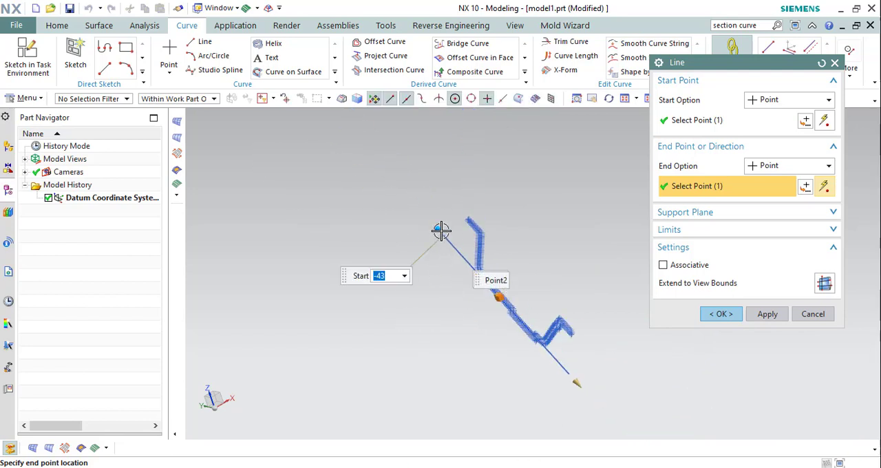
left_click_drag(436, 226, 422, 220)
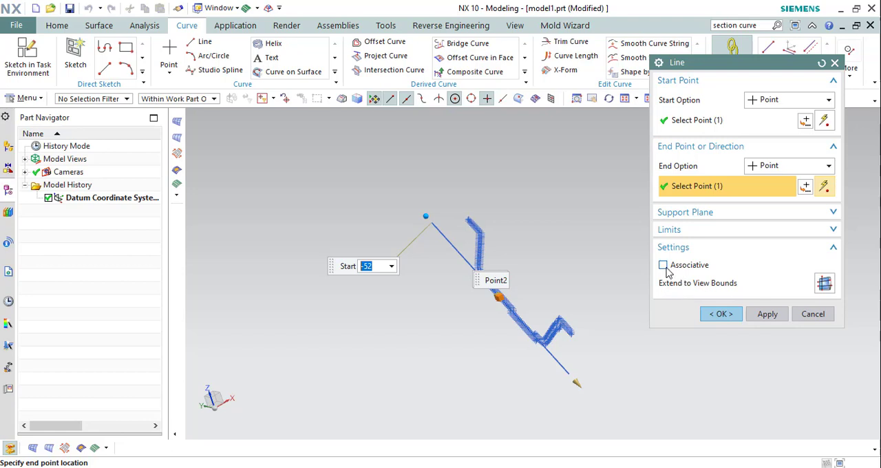
left_click(730, 319)
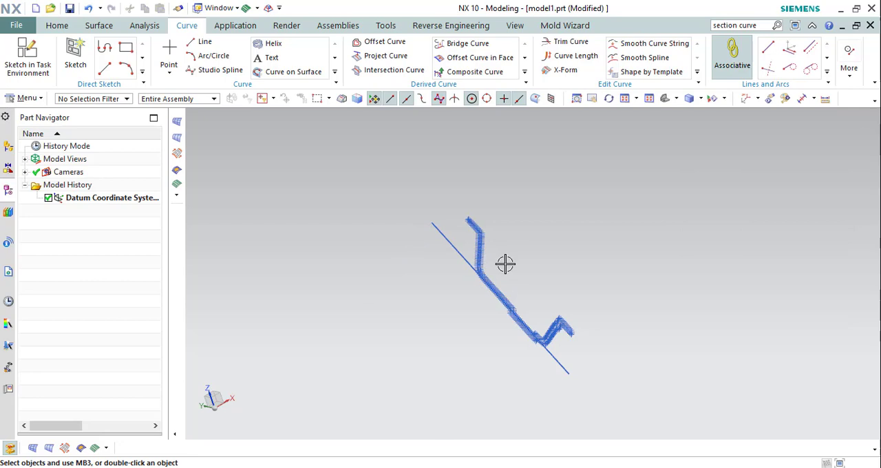
scroll(507, 305, "up", 4)
scroll(500, 291, "down", 4)
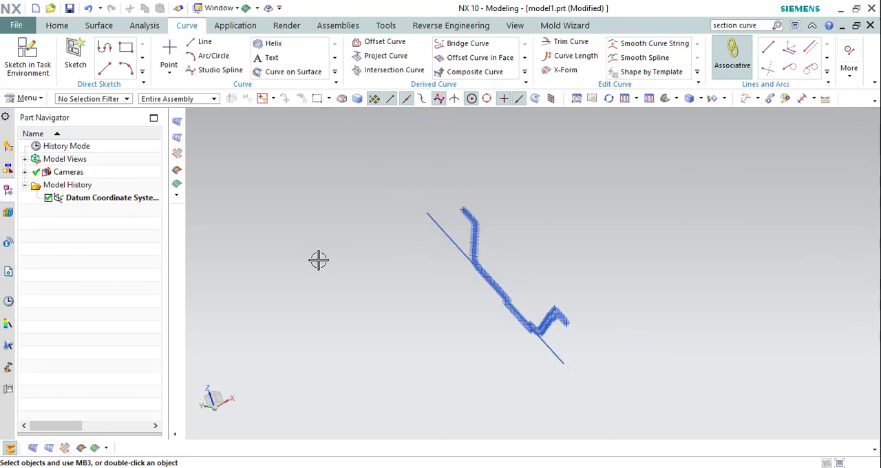
Display the facet body together with the section points and line by hiding the body and reversing shown and hidden objects.
key("ctrl+shift+b")
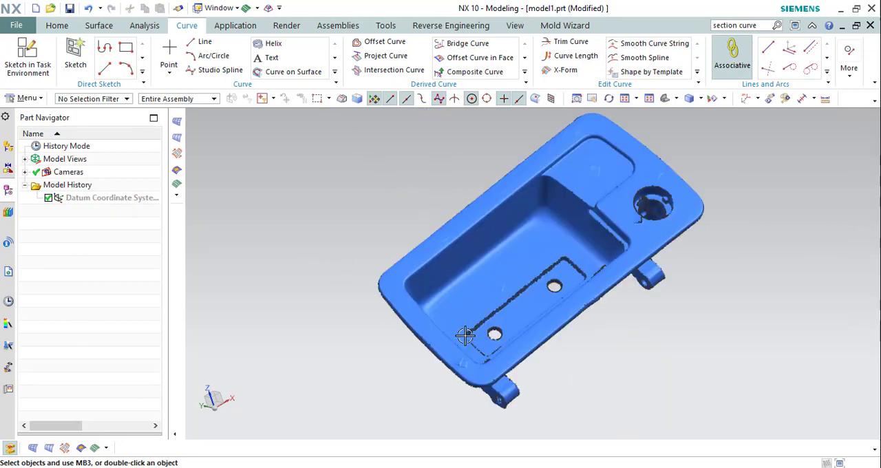
key("ctrl+b")
left_click(537, 210)
middle_click(526, 200)
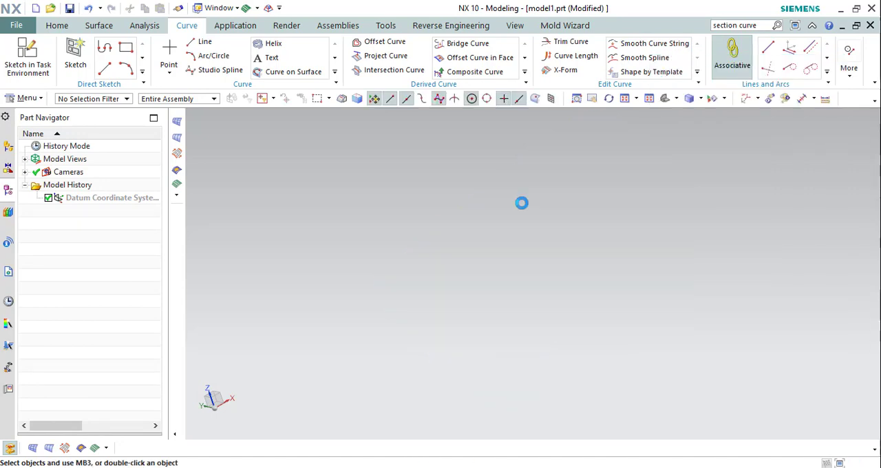
key("ctrl+shift+b")
scroll(499, 299, "up", 4)
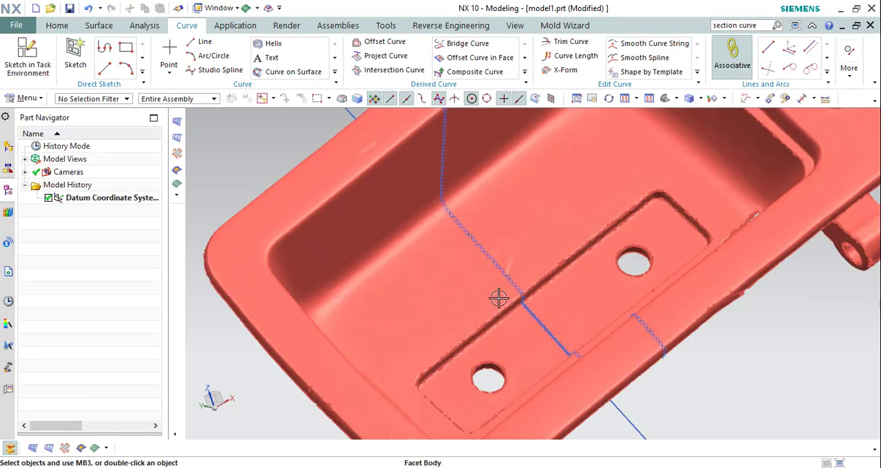
scroll(497, 297, "down", 4)
Hide all points with Show and Hide, keeping the facet body, the line and the datum coordinate system displayed.
key("ctrl+w")
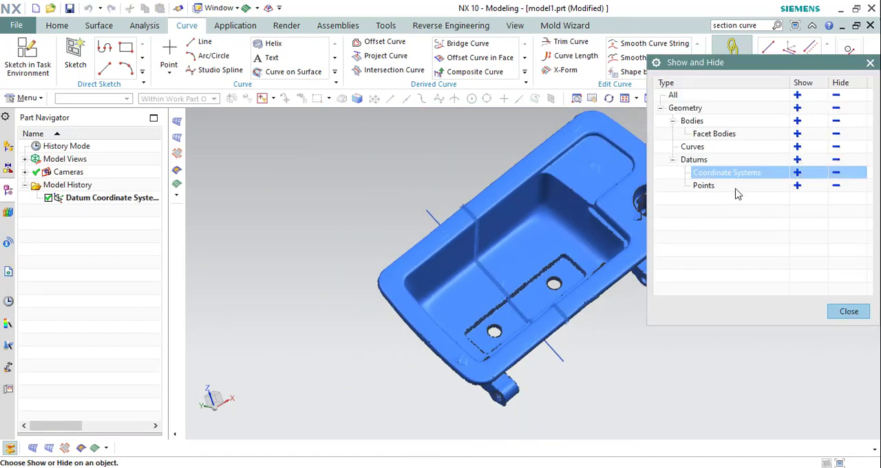
left_click(836, 185)
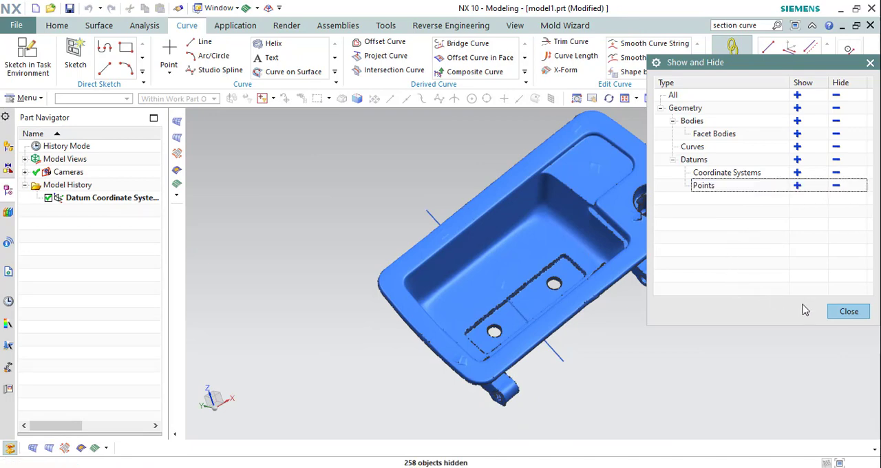
left_click(849, 311)
scroll(543, 195, "down", 5)
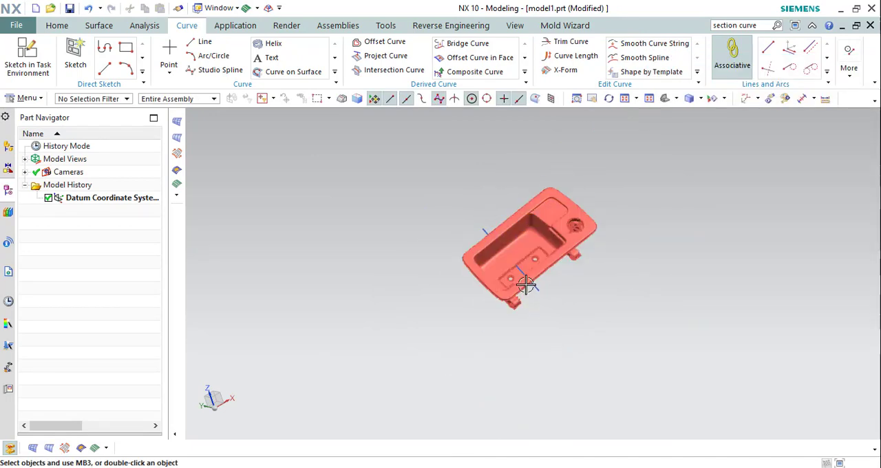
scroll(526, 248, "up", 4)
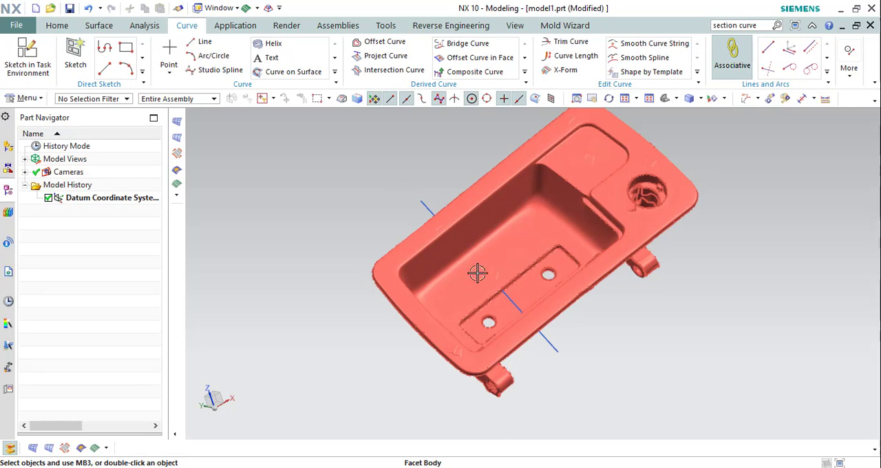
Section the facet body with the datum XZ plane using Section Curve, outputting non-associative sampled points at a 1.0 sample distance.
left_click(515, 304)
scroll(513, 295, "down", 5)
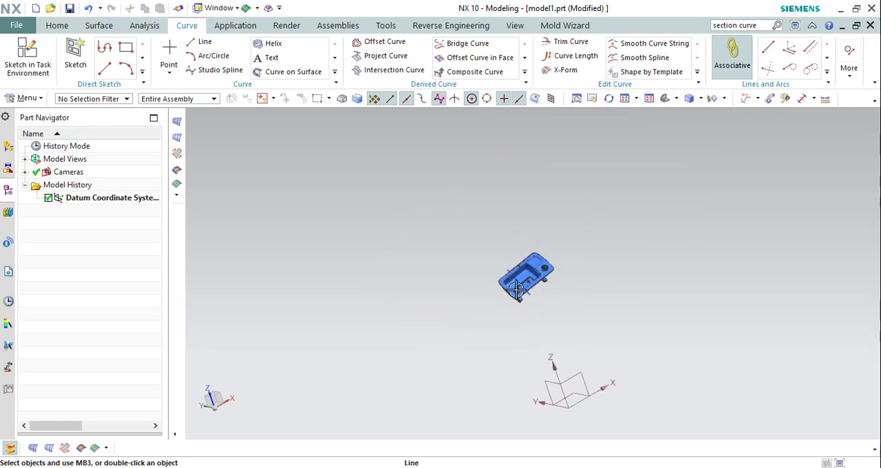
middle_click_drag(516, 292, 544, 325)
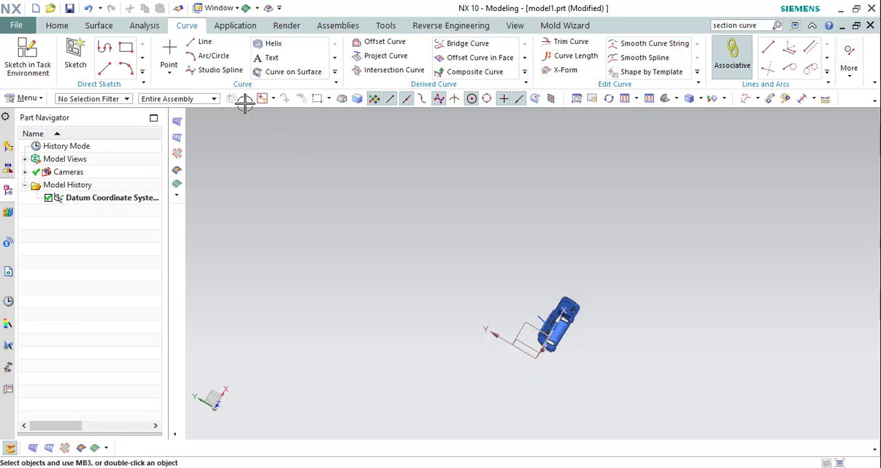
left_click(525, 72)
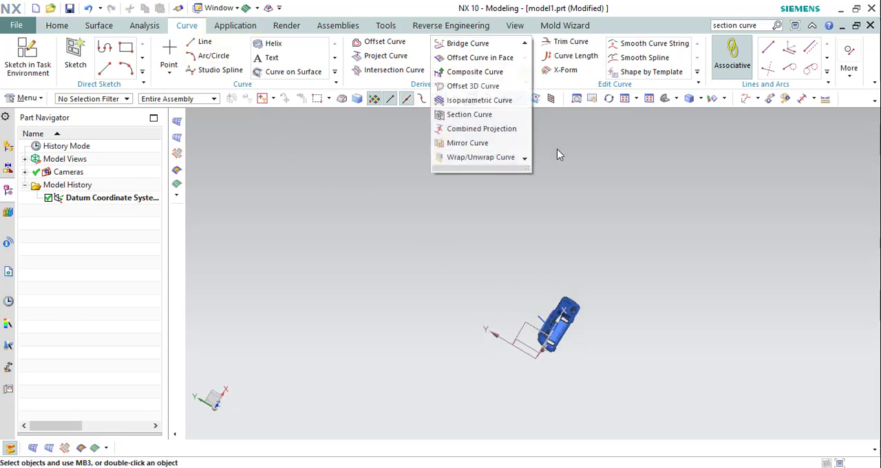
left_click(482, 116)
scroll(575, 310, "up", 5)
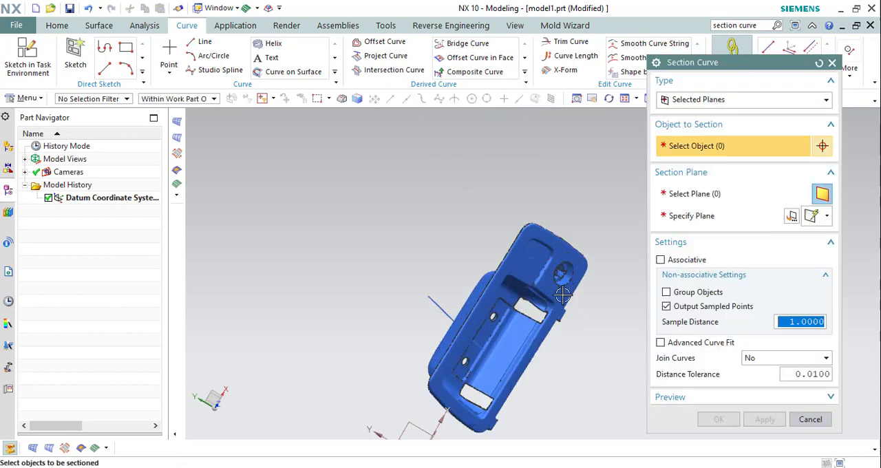
left_click(554, 241)
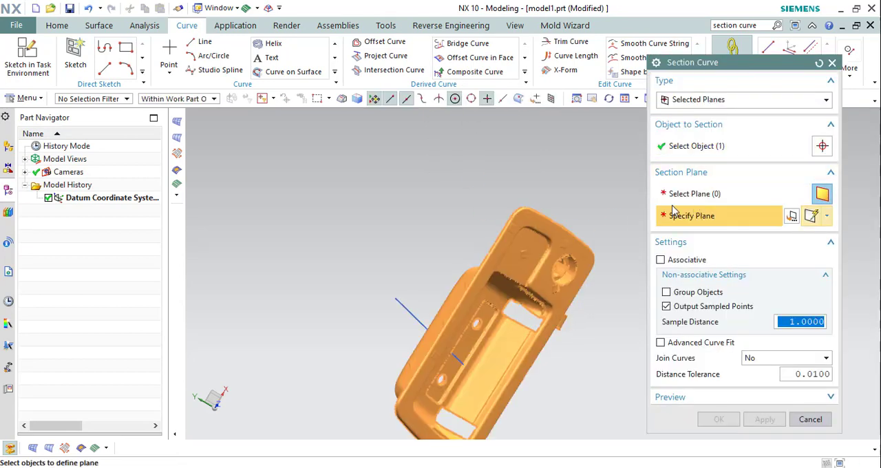
middle_click_drag(565, 237, 542, 309)
scroll(525, 279, "down", 2)
left_click(443, 292)
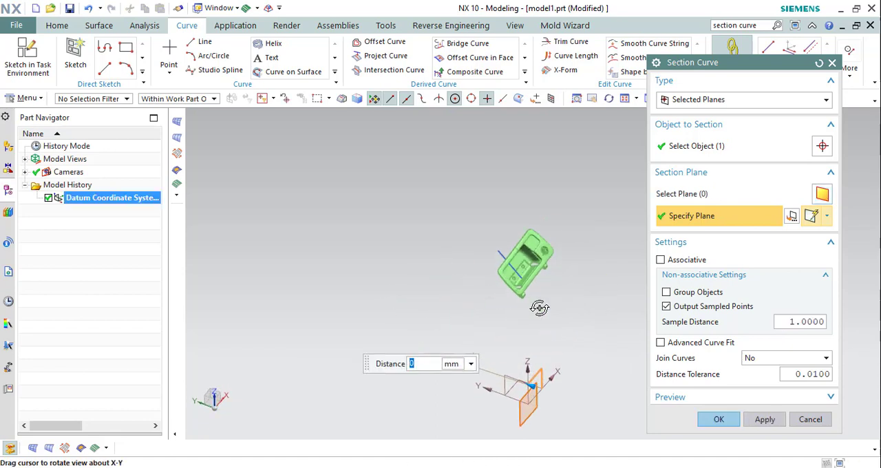
left_click(718, 422)
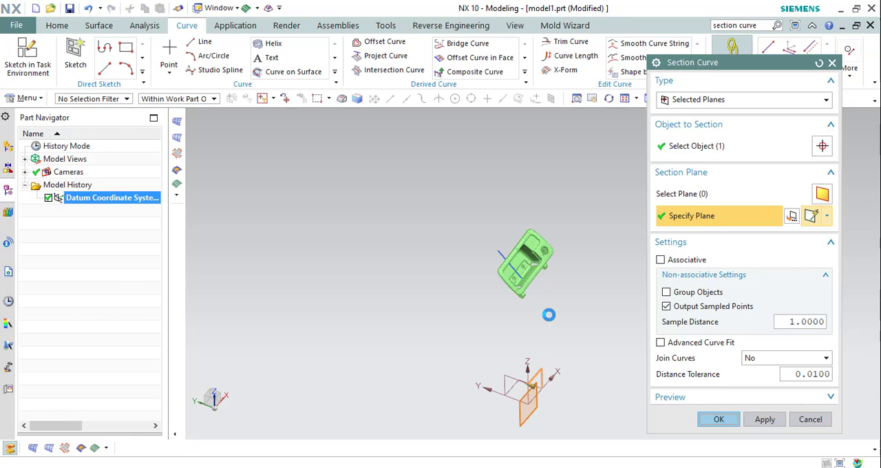
Examine where the XZ section points run across the facet body and how the body sits relative to the datum coordinate system.
scroll(505, 236, "up", 6)
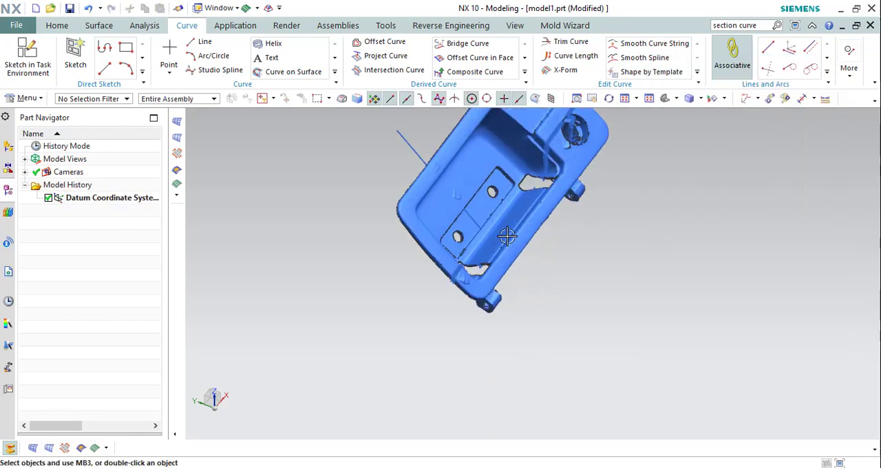
scroll(541, 305, "down", 4)
middle_click_drag(504, 258, 506, 218)
scroll(506, 218, "down", 3)
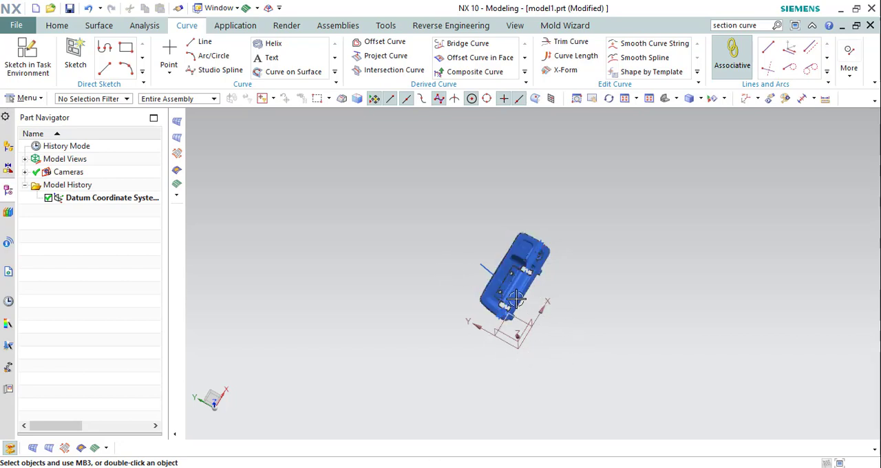
mouse_move(515, 297)
middle_mouse_down()
mouse_move(515, 311)
mouse_move(510, 283)
middle_mouse_up()
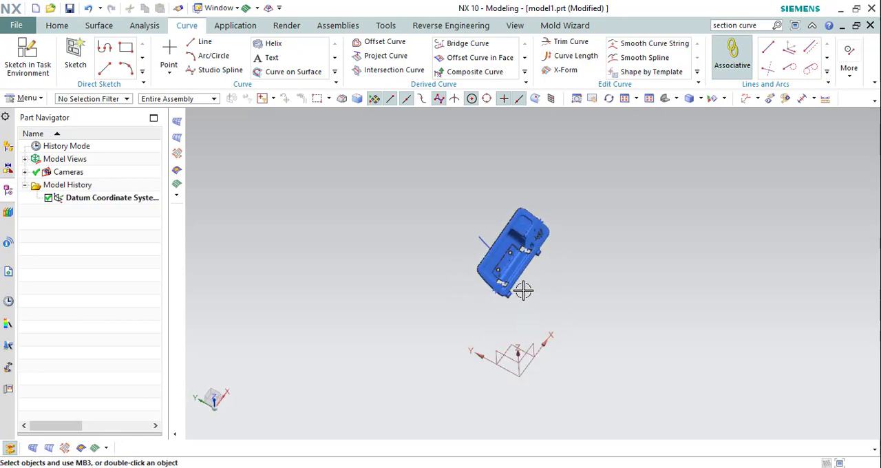
scroll(517, 251, "up", 4)
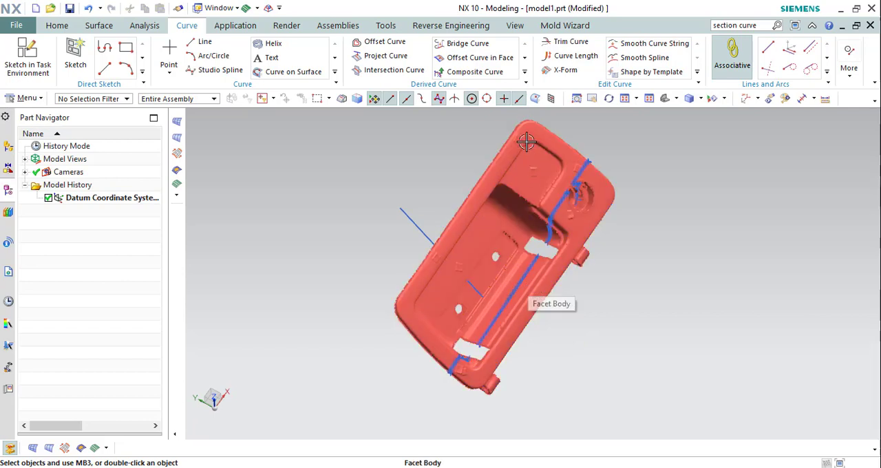
left_click(525, 72)
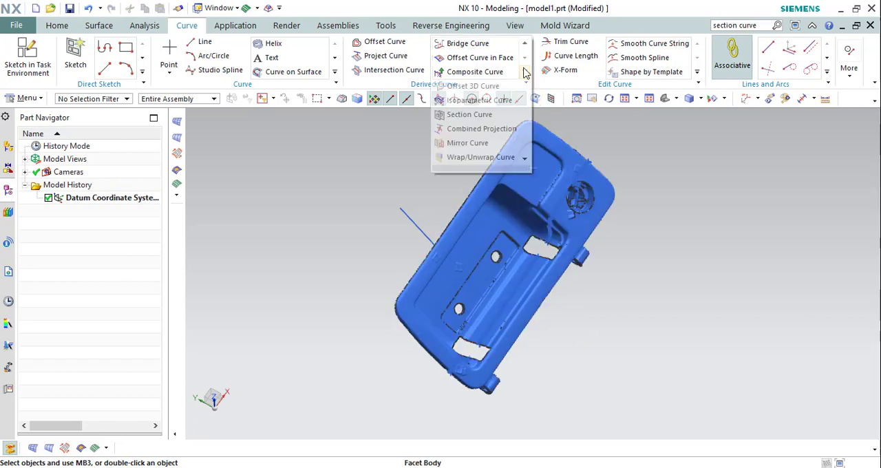
left_click(674, 178)
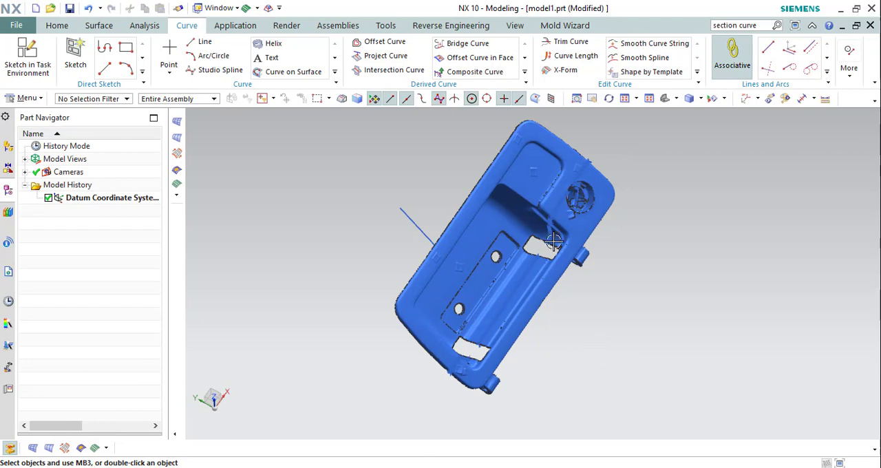
scroll(554, 242, "down", 3)
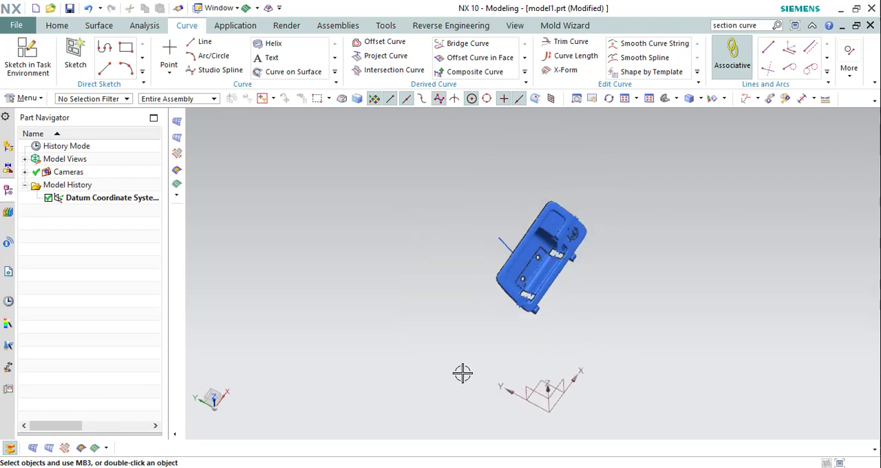
middle_click_drag(557, 309, 536, 269)
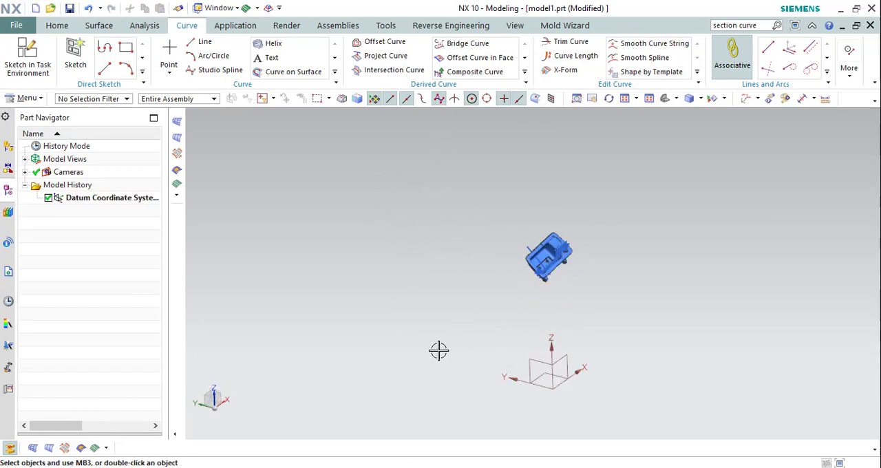
Hide the facet body, leaving the section points and the existing reference line displayed.
scroll(548, 264, "down", 1)
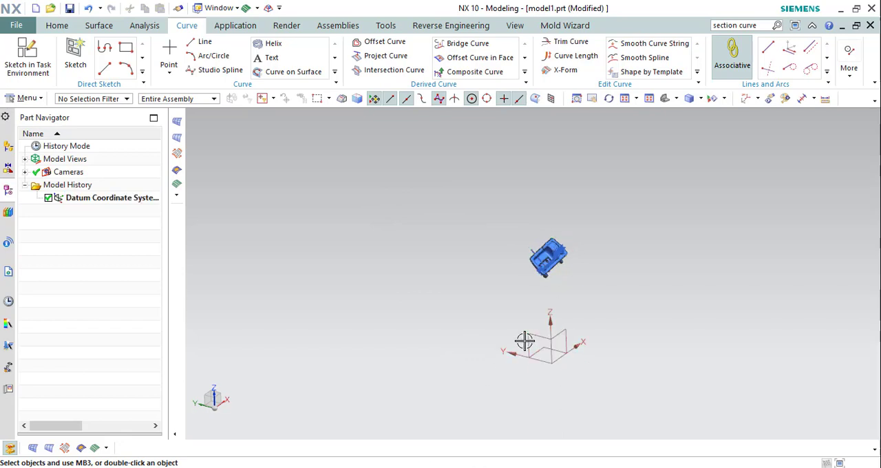
scroll(555, 262, "up", 4)
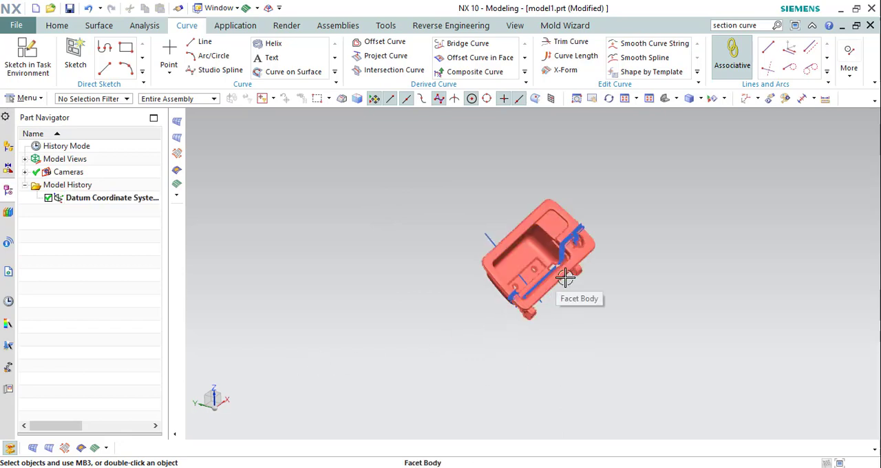
scroll(563, 266, "up", 3)
scroll(533, 230, "down", 3)
middle_click_drag(533, 230, 533, 230)
key("ctrl+b")
left_click(531, 194)
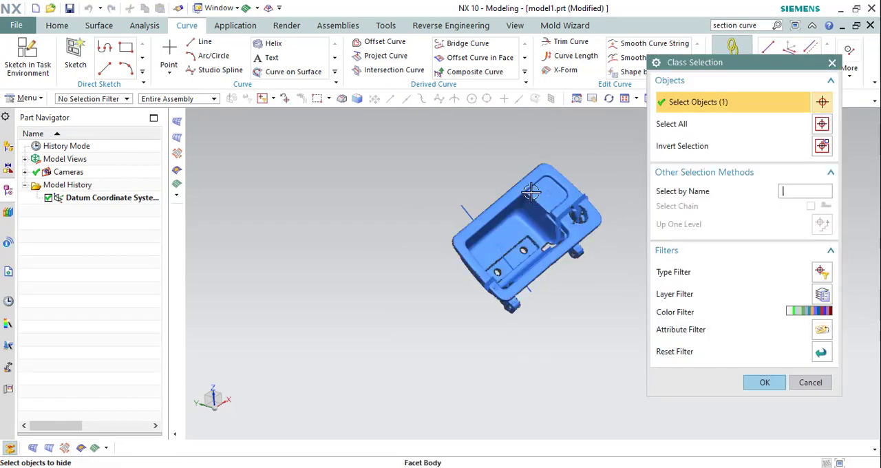
middle_click(531, 196)
Draw a line through two neighbouring points on the lower straight row of the XZ section and extend both ends well past the profile.
scroll(540, 276, "up", 6)
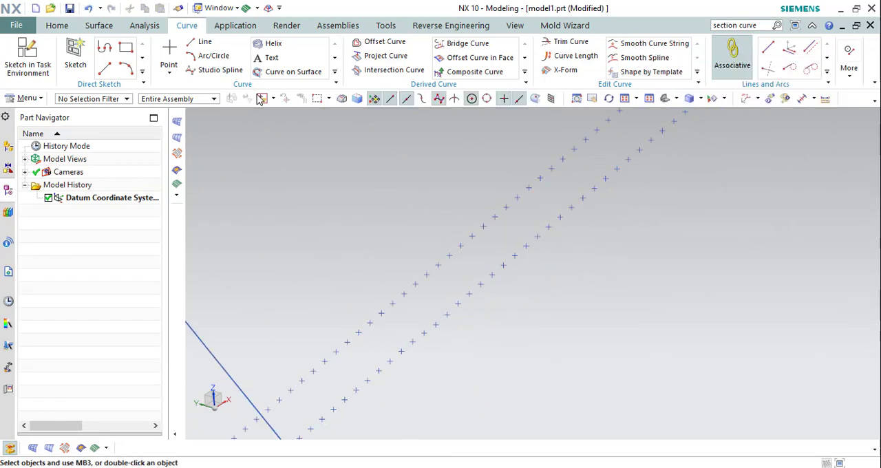
left_click(206, 44)
scroll(507, 254, "up", 3)
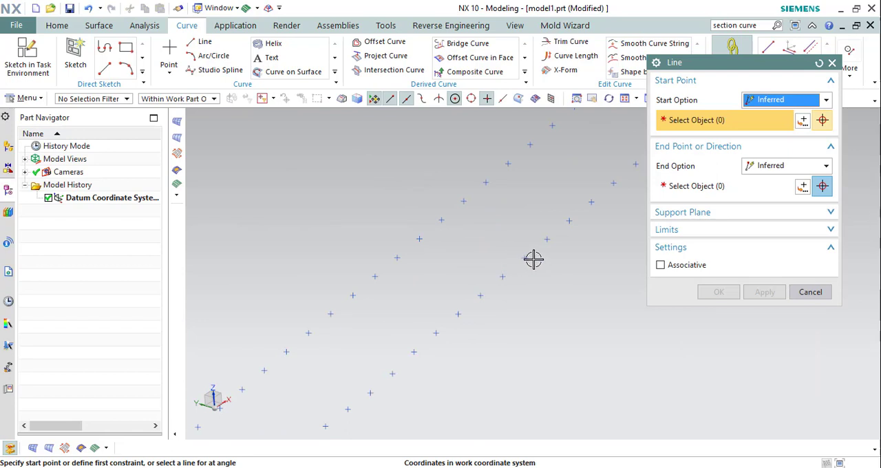
left_click(525, 257)
left_click(548, 238)
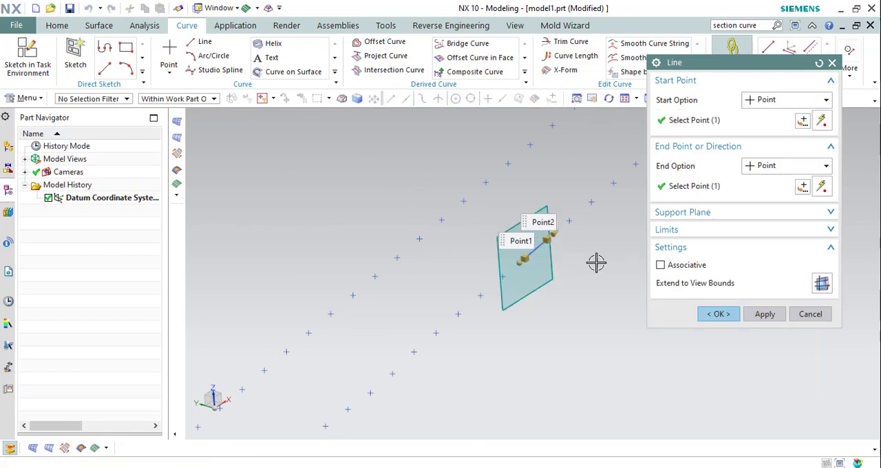
scroll(448, 288, "down", 5)
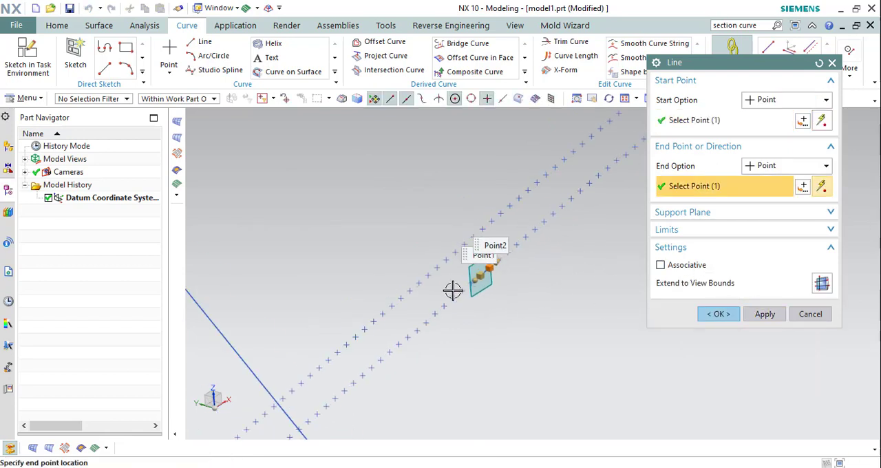
left_click_drag(466, 256, 679, 81)
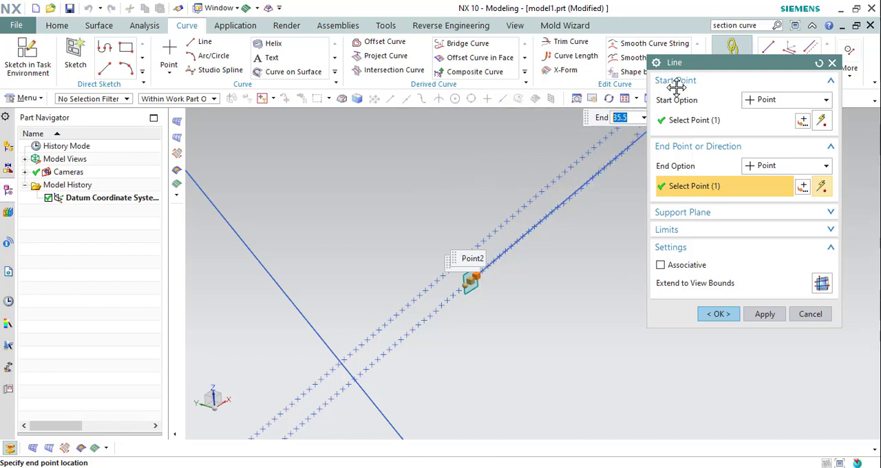
left_click_drag(465, 286, 352, 378)
middle_click_drag(474, 290, 545, 230)
left_click_drag(542, 226, 625, 155)
left_click(718, 314)
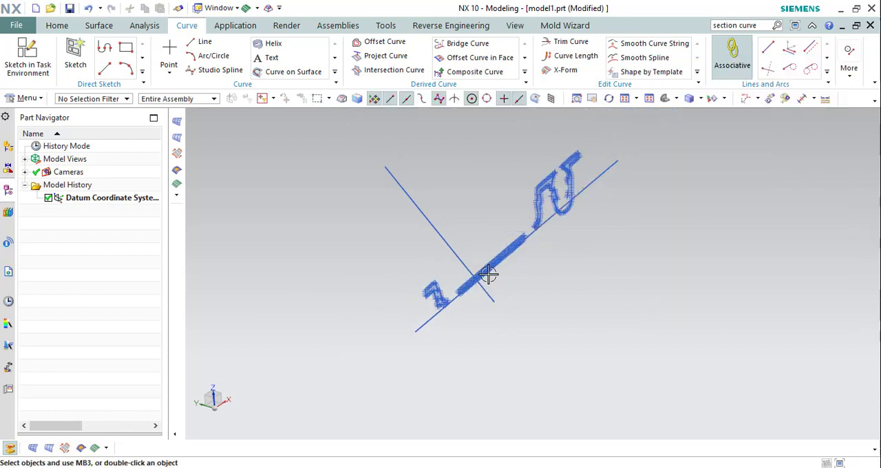
Hide all points with Show and Hide, leaving the two reference lines displayed.
scroll(489, 274, "up", 4)
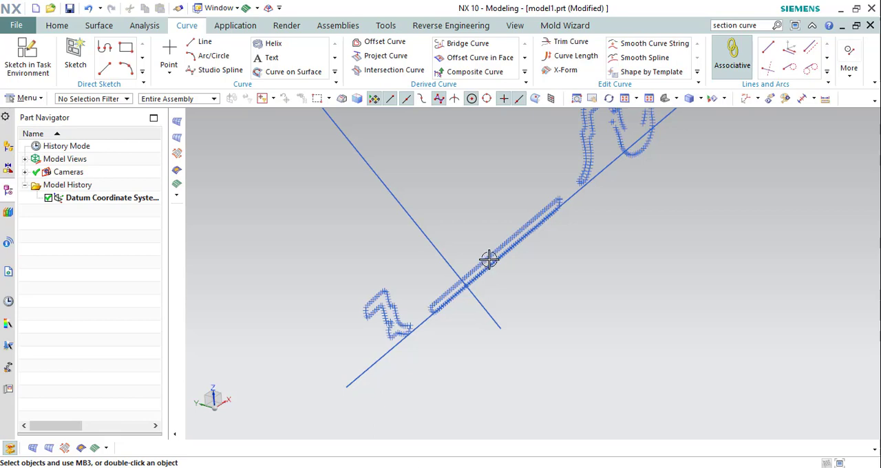
key("ctrl+w")
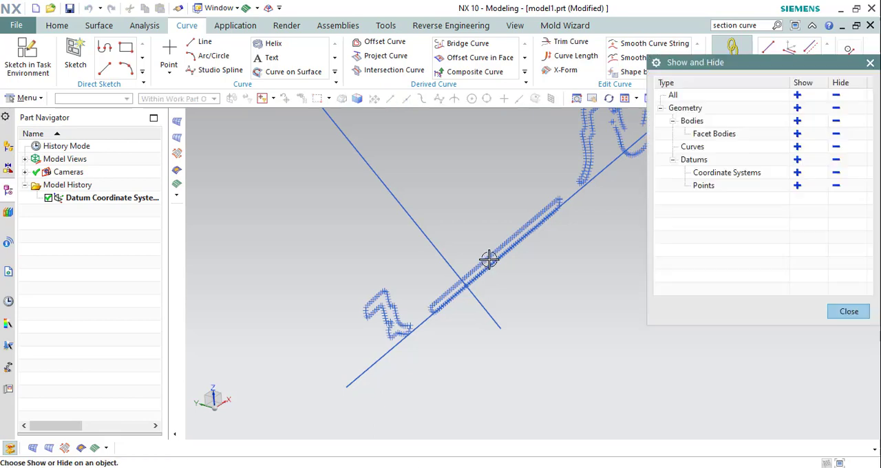
left_click(836, 185)
left_click(849, 312)
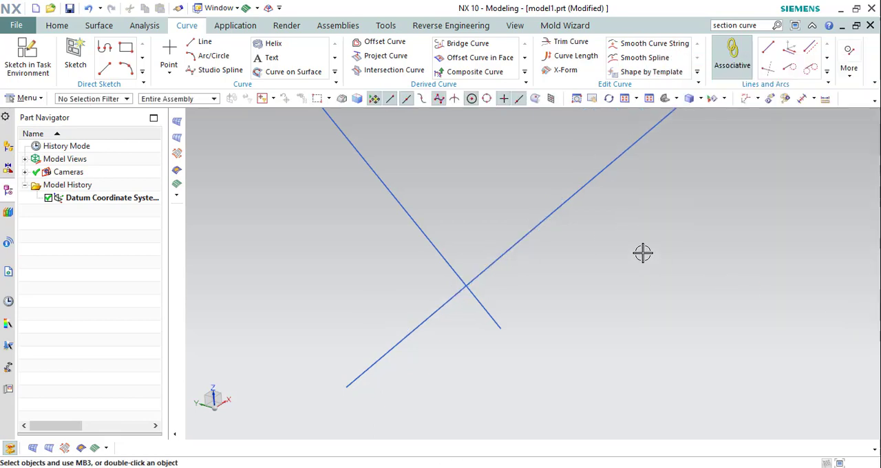
Display the facet body together with the two reference lines by reversing shown and hidden objects, hiding the body and reversing again.
key("ctrl+shift+b")
key("ctrl+b")
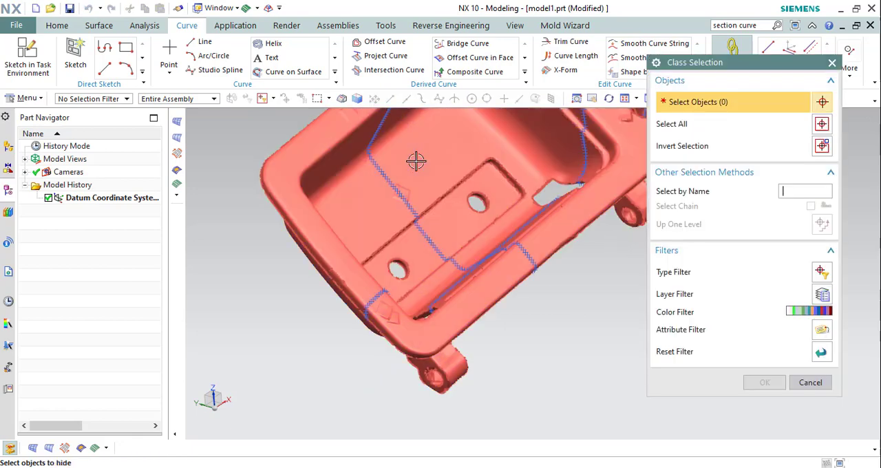
left_click(415, 165)
left_click(764, 383)
key("ctrl+shift+b")
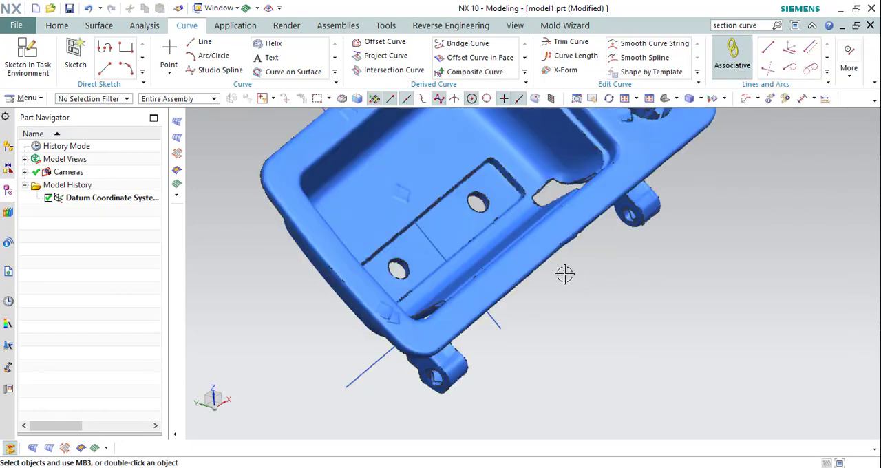
Orient the view to the front, looking square onto the datum XZ plane.
middle_click_drag(499, 244, 448, 226)
key("ctrl+alt+f")
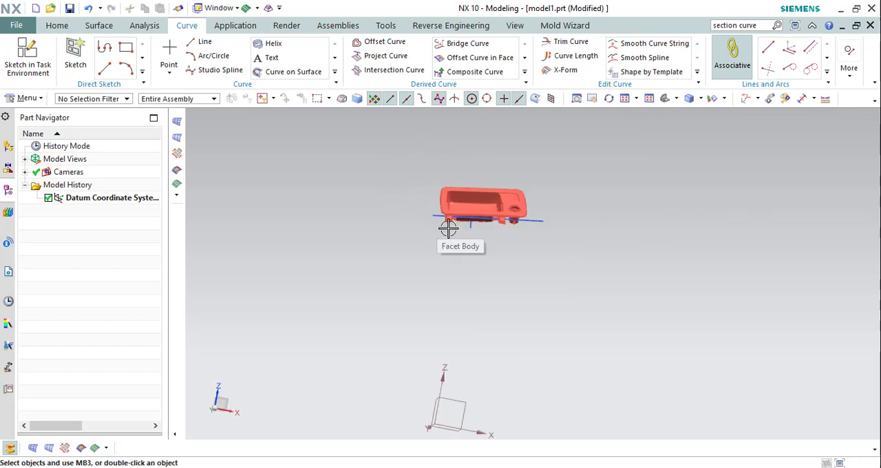
scroll(520, 267, "down", 3)
scroll(495, 373, "up", 2)
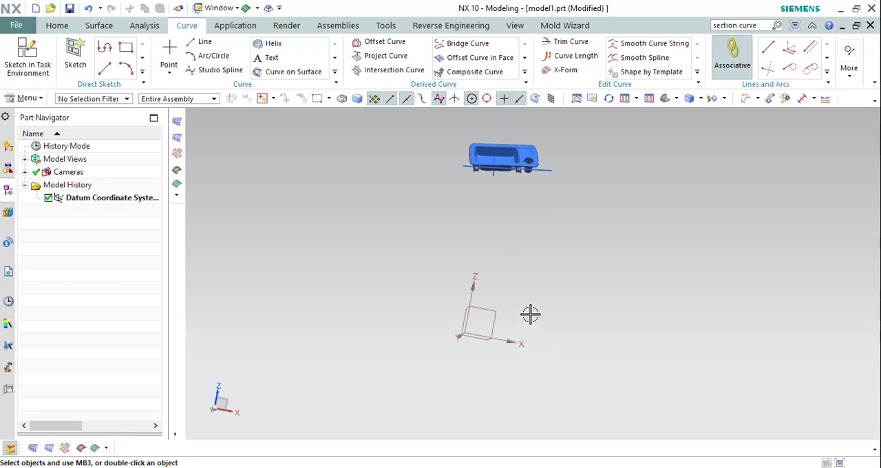
left_click(678, 100)
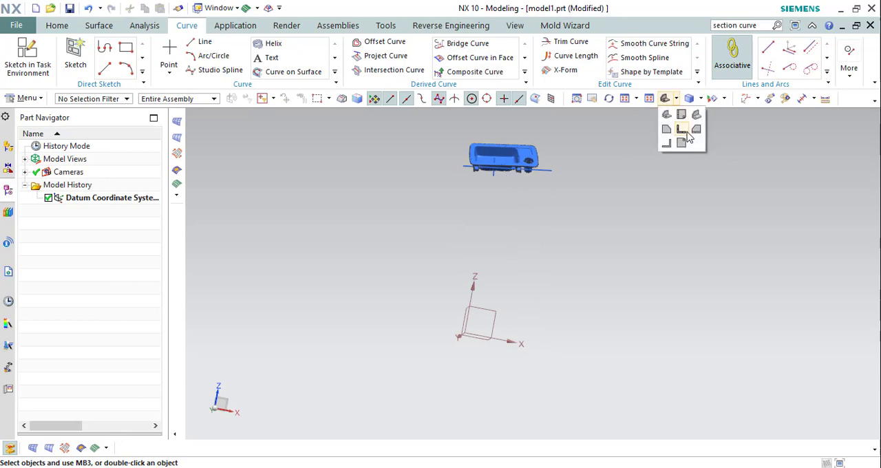
left_click(683, 131)
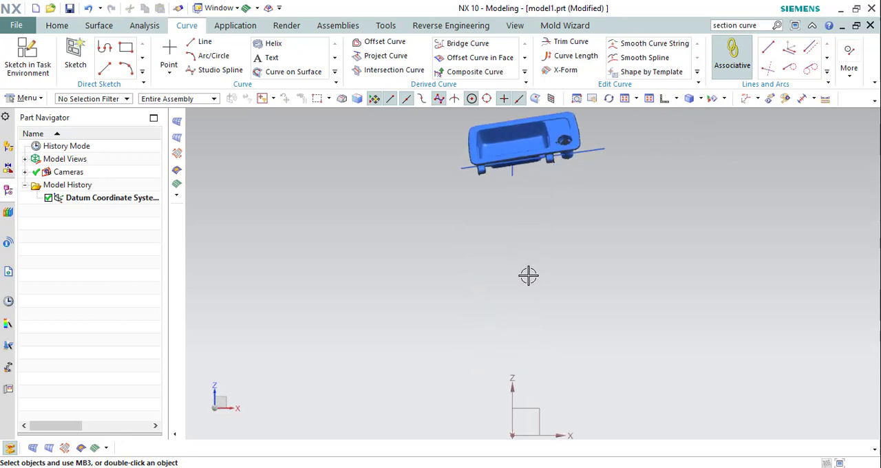
Measure the angle between the long reference line and the datum X axis with Simple Angle.
scroll(482, 330, "down", 2)
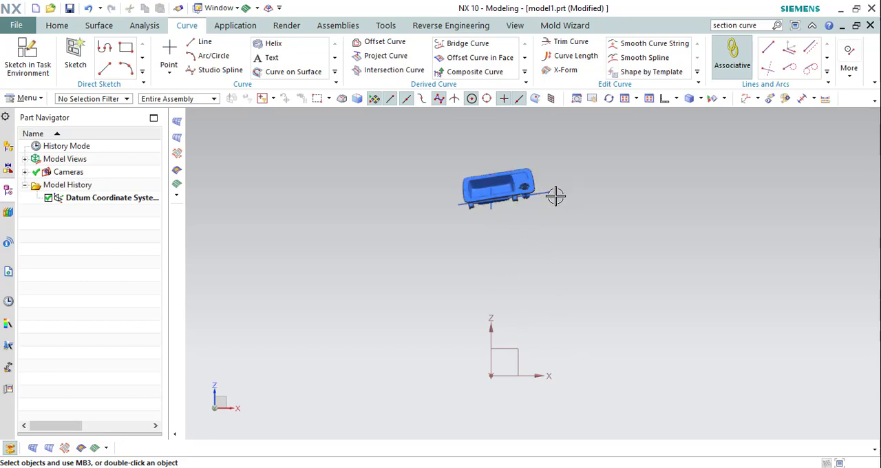
scroll(555, 196, "up", 3)
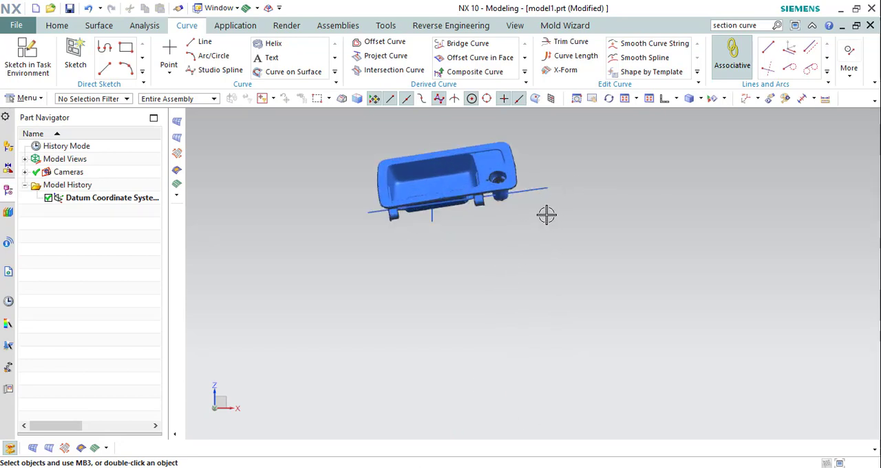
scroll(543, 213, "down", 3)
left_click(811, 98)
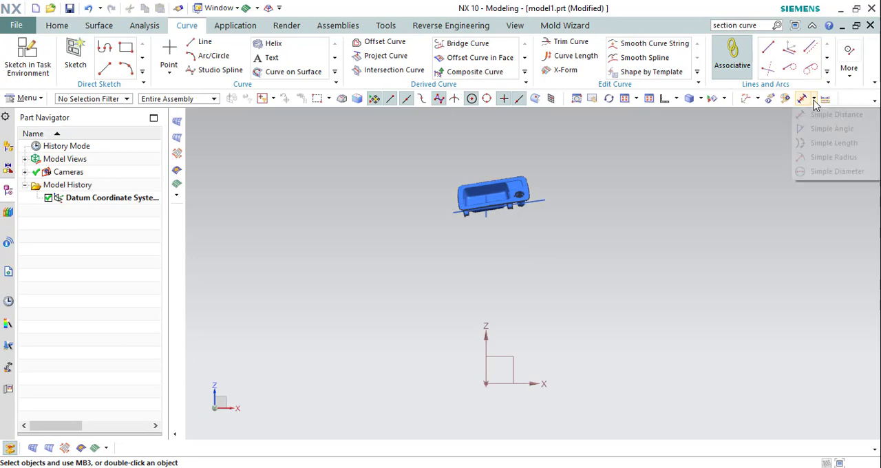
left_click(830, 129)
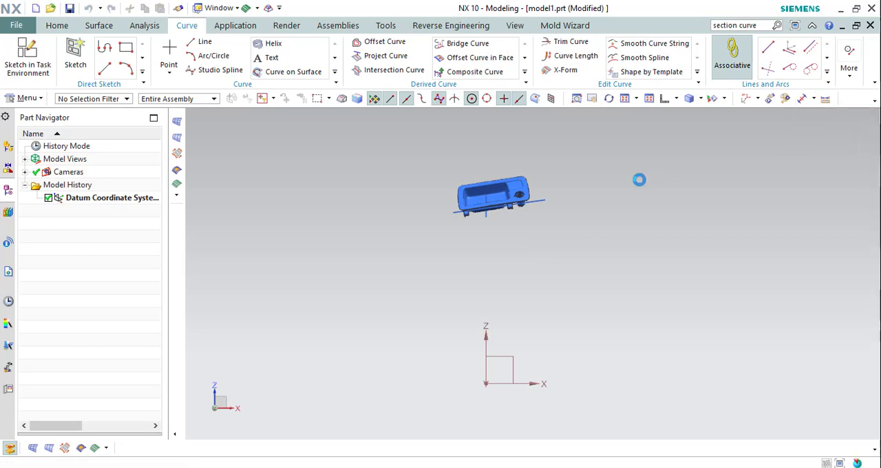
left_click(538, 202)
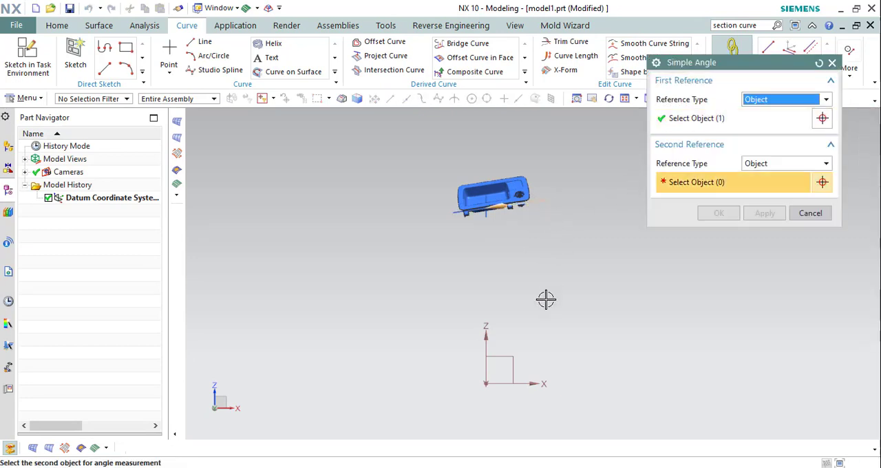
left_click(537, 383)
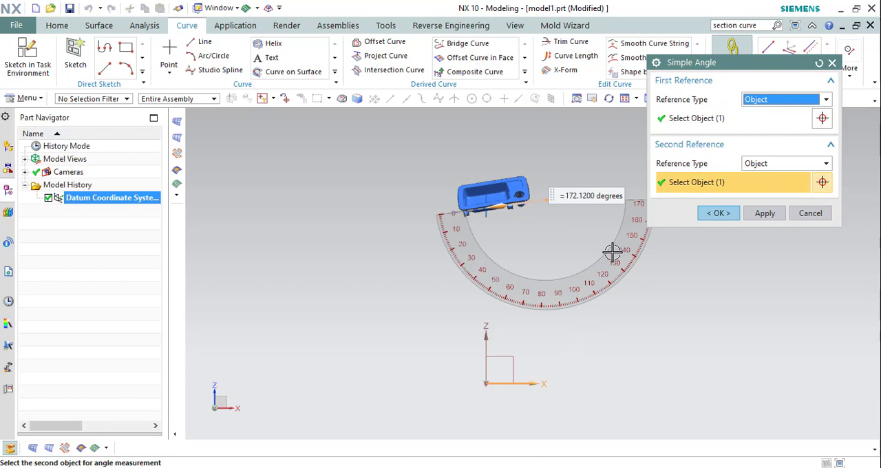
left_click(811, 216)
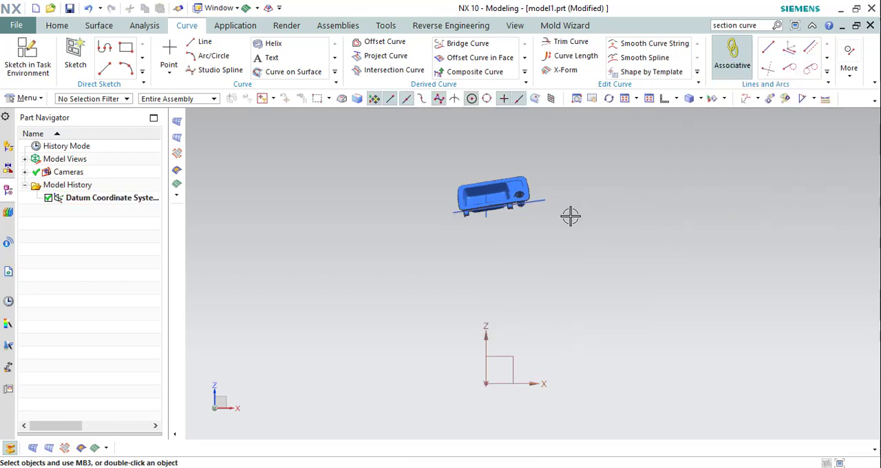
Rotate the facet body by 180-172.12 degrees about the Y axis through the WCS origin, using Move Object with Angle motion.
left_click(28, 99)
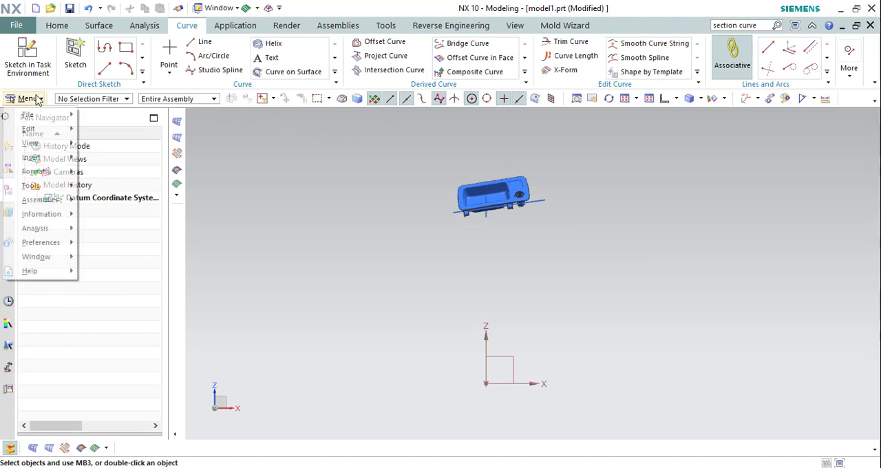
mouse_move(41, 129)
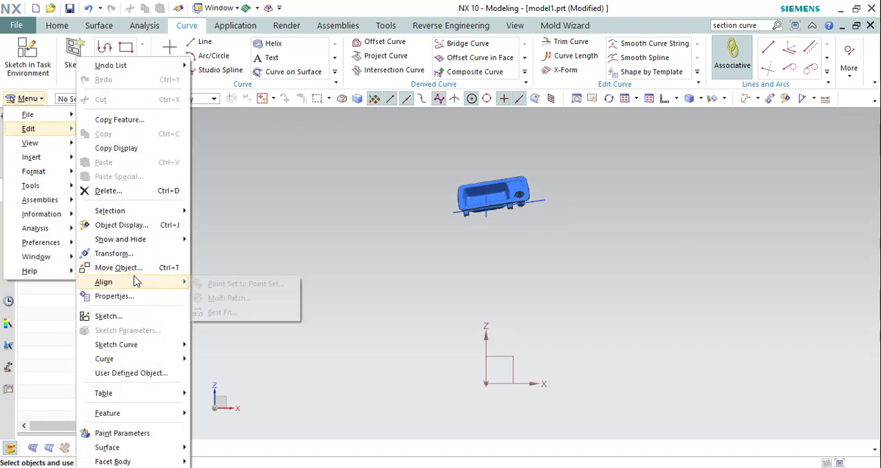
left_click(131, 267)
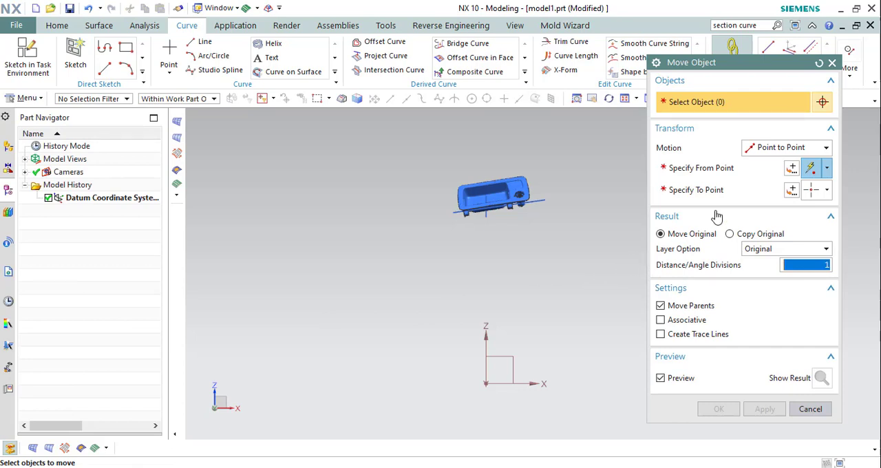
left_click(771, 147)
left_click(777, 177)
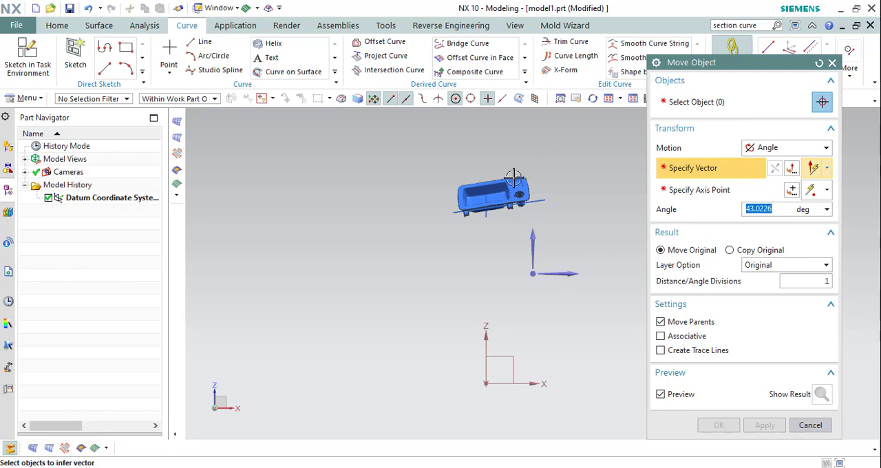
left_click(682, 100)
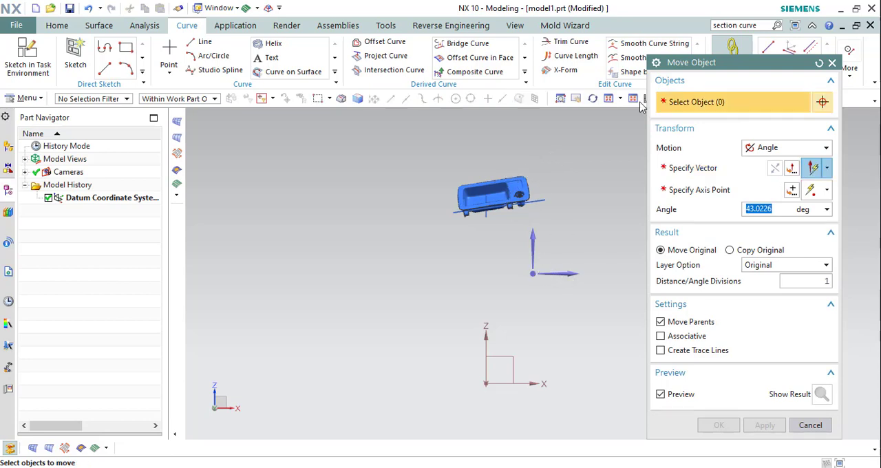
left_click(517, 182)
left_click(681, 168)
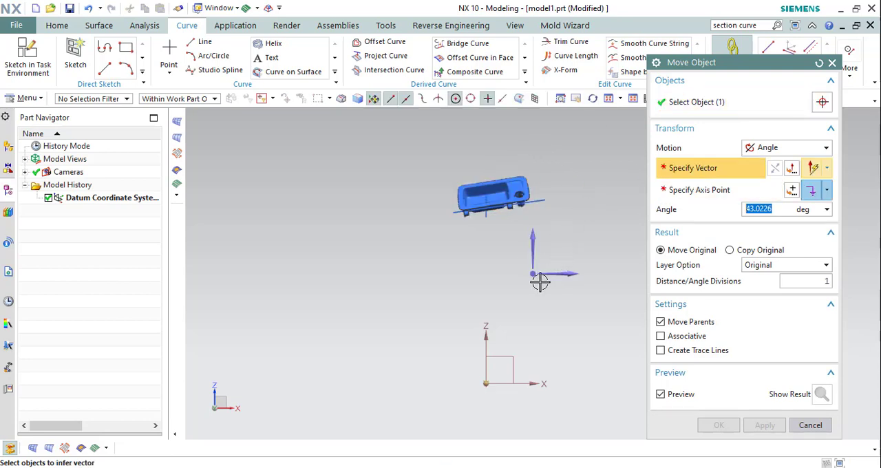
left_click(532, 272)
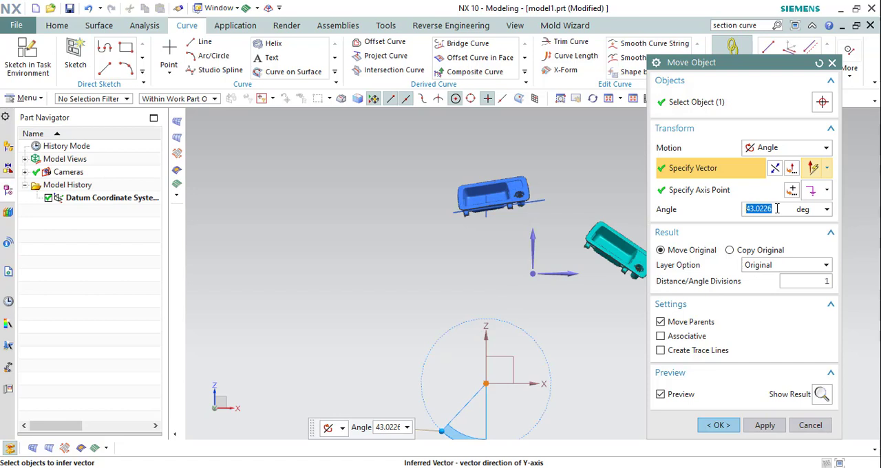
type("180-172.2")
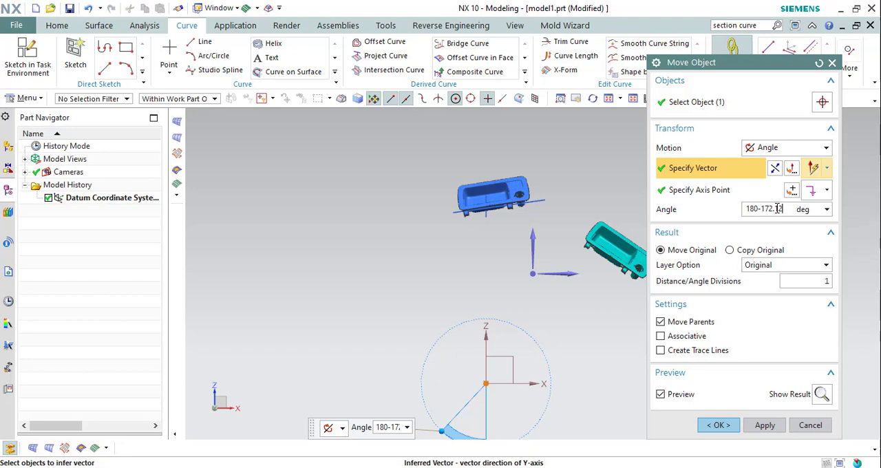
key("Return")
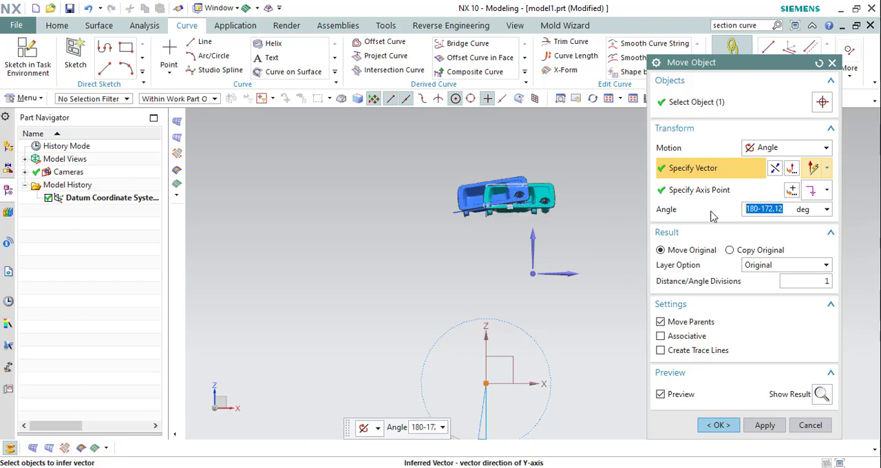
middle_click(762, 145)
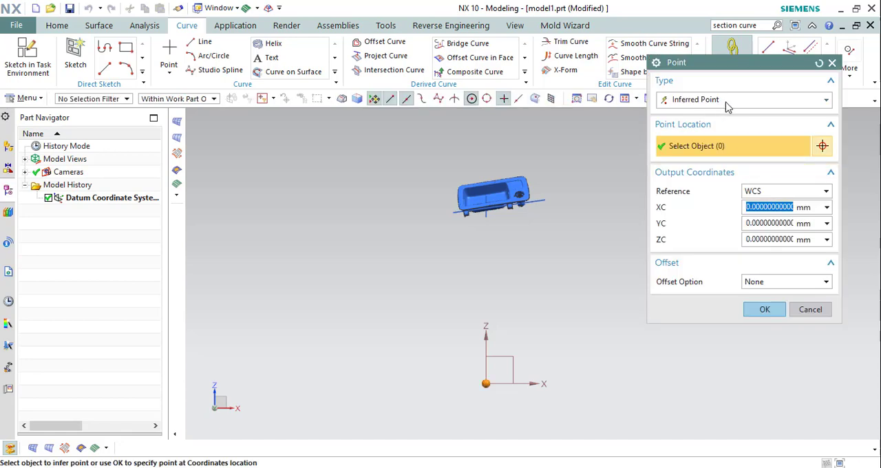
left_click(766, 310)
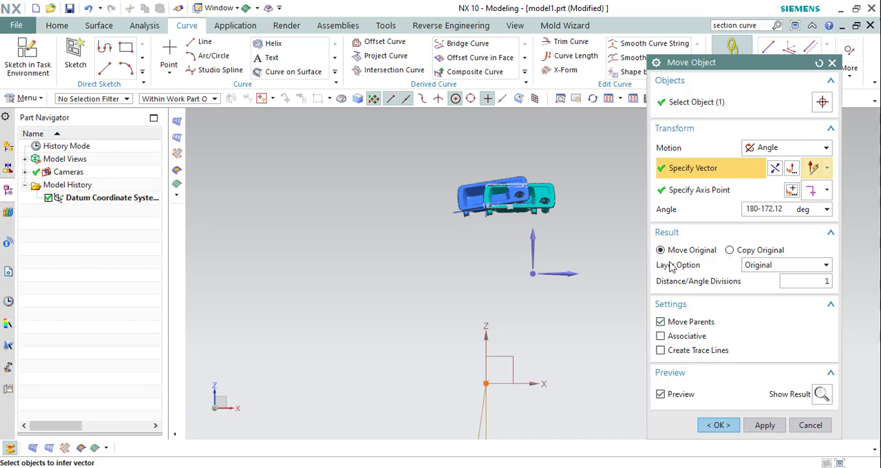
left_click(716, 424)
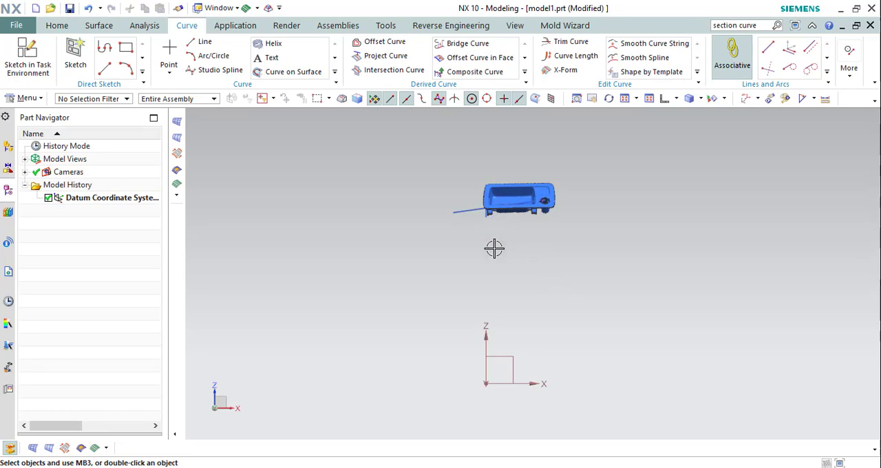
Hide the long reference line, keeping the short reference line and the facet body displayed.
middle_click_drag(496, 217, 476, 241)
scroll(443, 250, "up", 3)
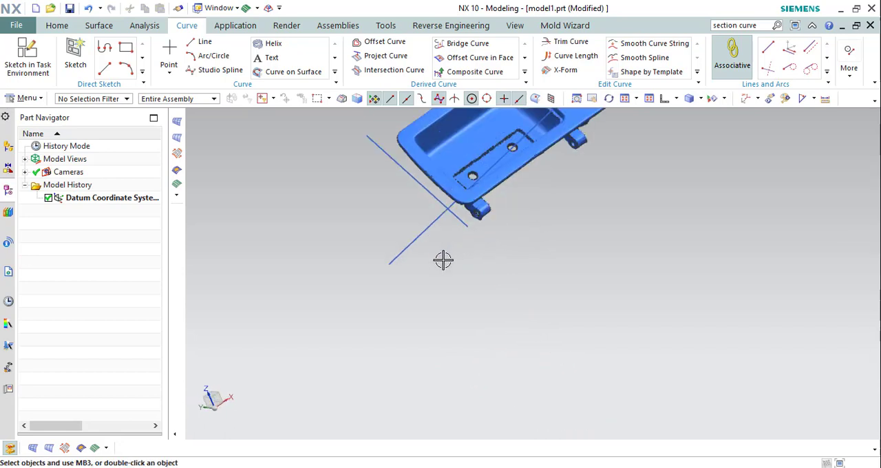
key("ctrl+b")
left_click(415, 240)
middle_click(523, 243)
scroll(523, 243, "down", 3)
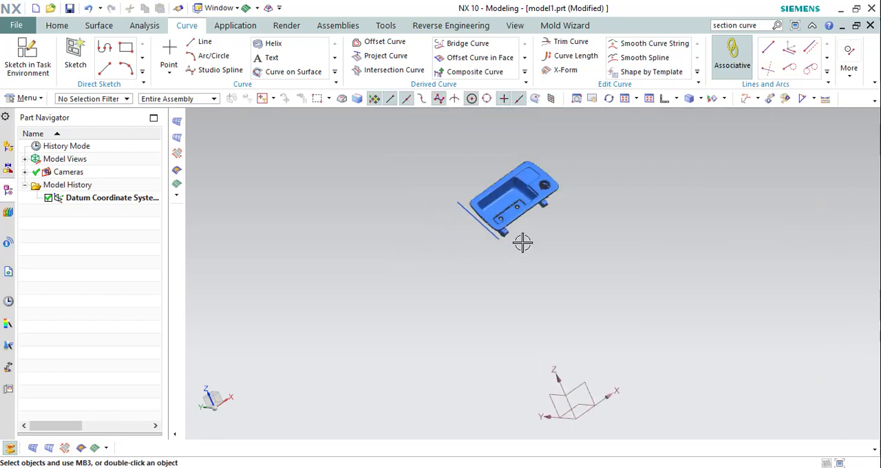
Orient the view to the left side, looking square onto the datum YZ plane.
middle_click_drag(522, 242, 551, 197)
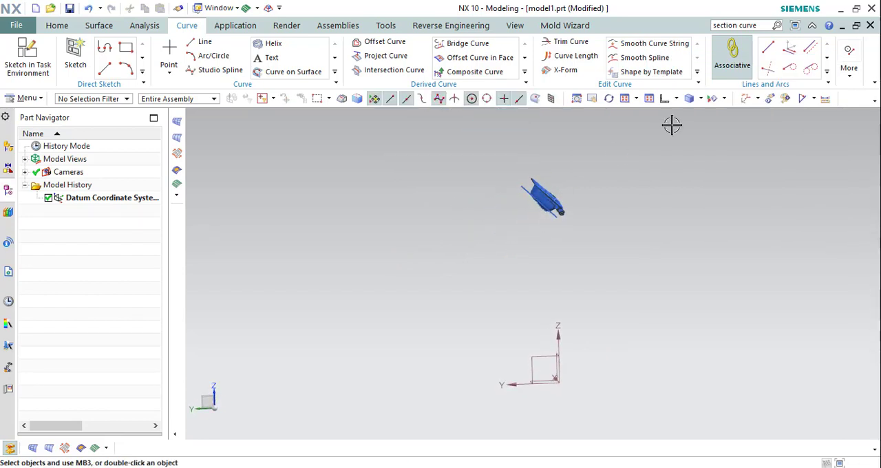
left_click(678, 99)
left_click(668, 132)
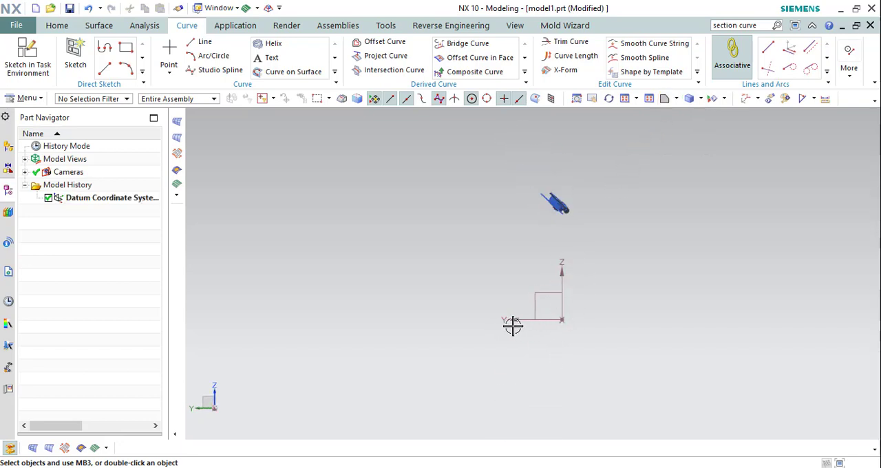
middle_click_drag(571, 287, 566, 276)
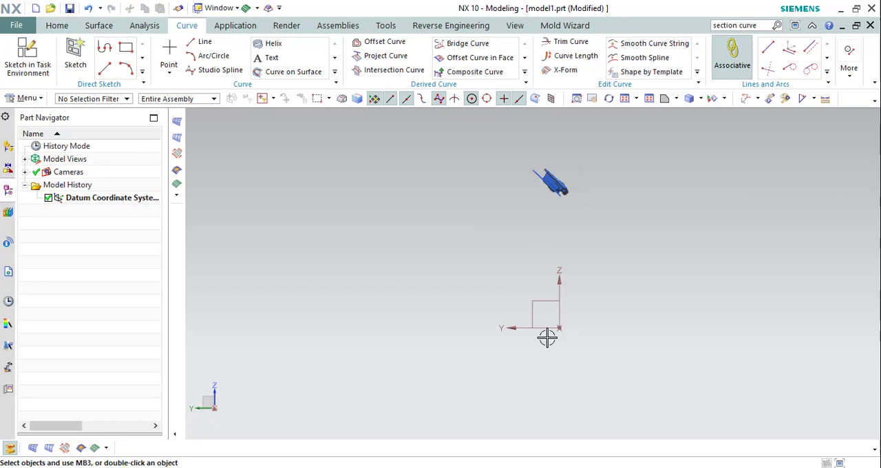
scroll(556, 337, "up", 1)
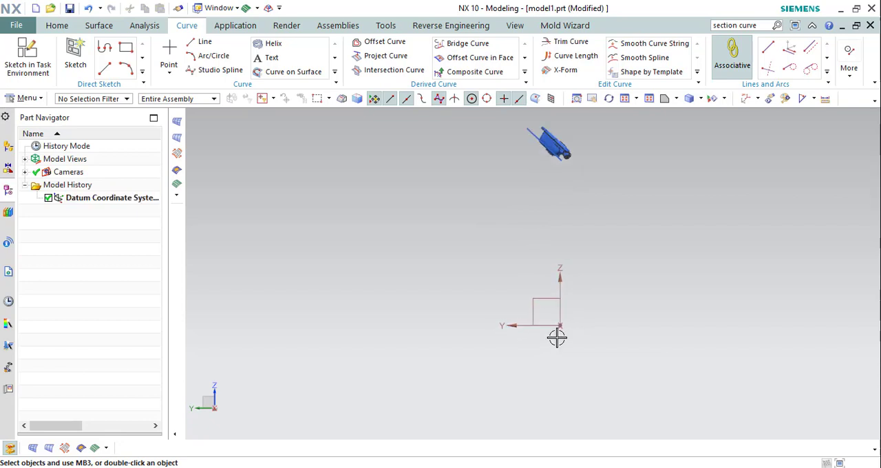
scroll(531, 292, "down", 1)
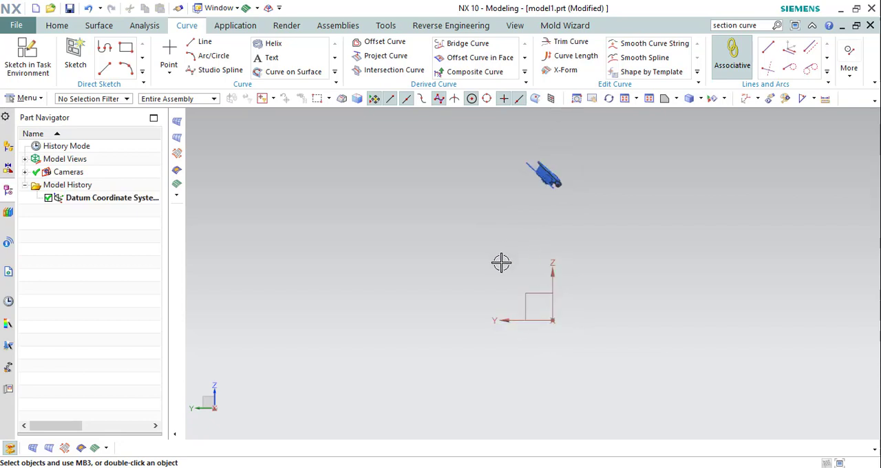
key("ctrl+t")
left_click(545, 170)
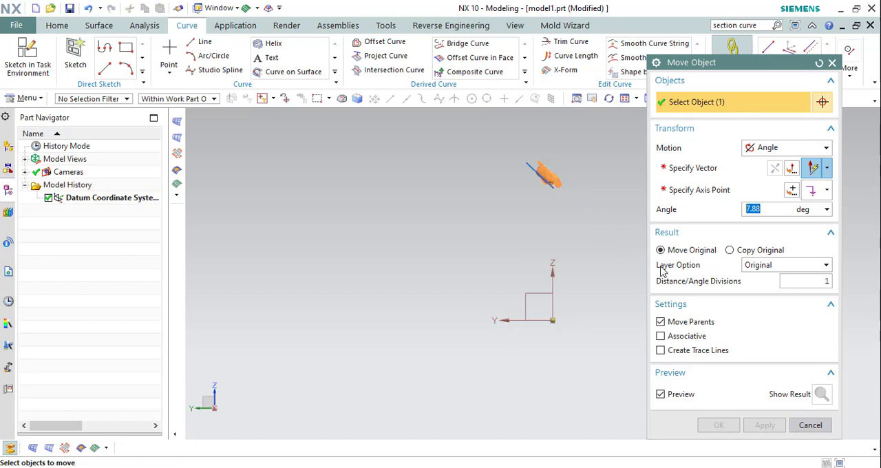
left_click(692, 168)
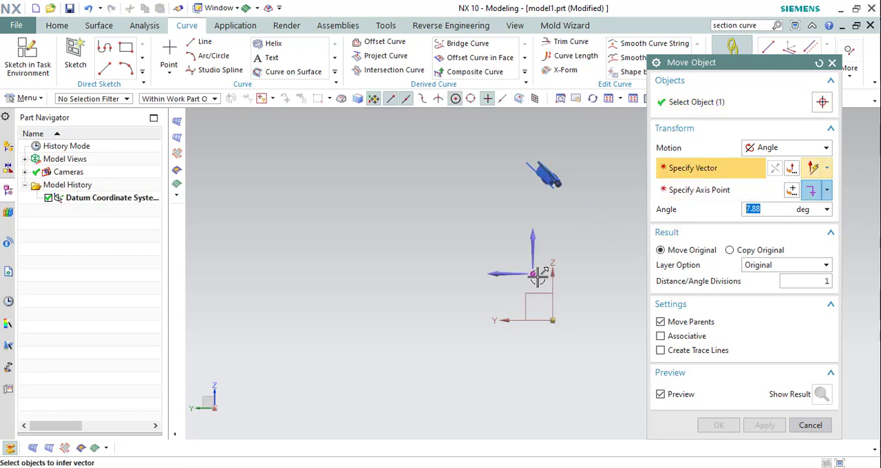
left_click(532, 306)
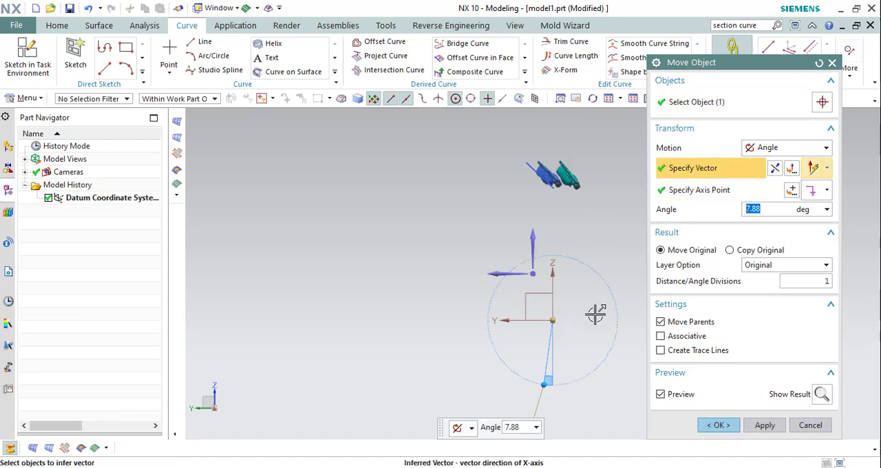
left_click(810, 425)
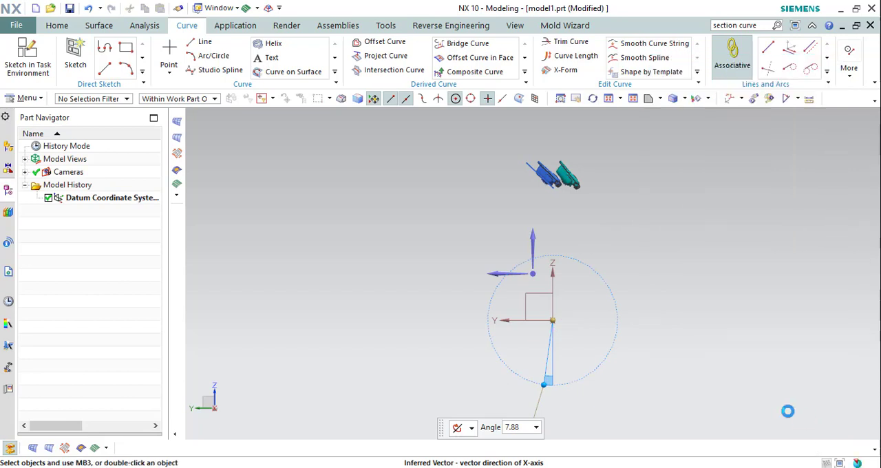
Measure the angle between the short reference line and the datum Y axis with Simple Angle.
left_click(803, 100)
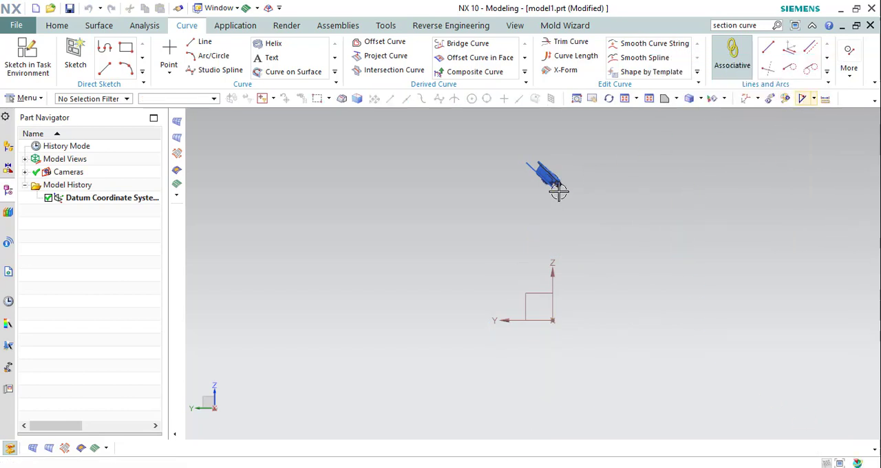
left_click(527, 167)
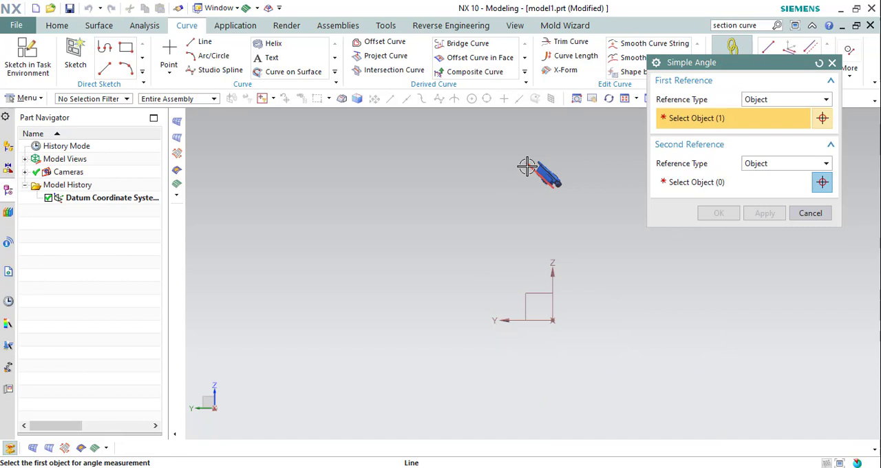
left_click(507, 321)
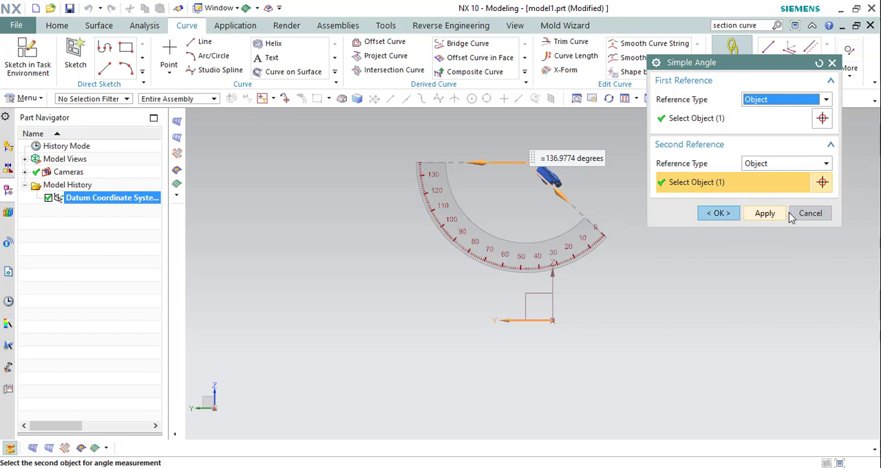
left_click(810, 214)
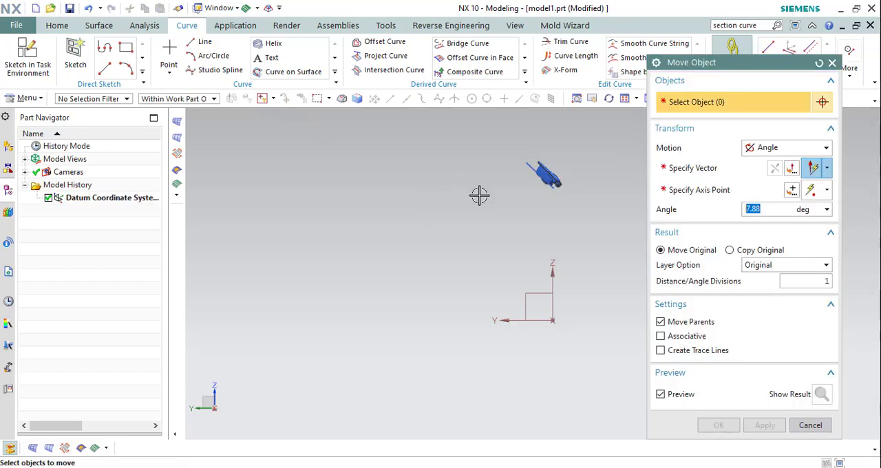
Rotate the facet body by 180-136.9774 degrees about the reversed X axis through the origin, using Move Object with Angle motion.
left_click(546, 174)
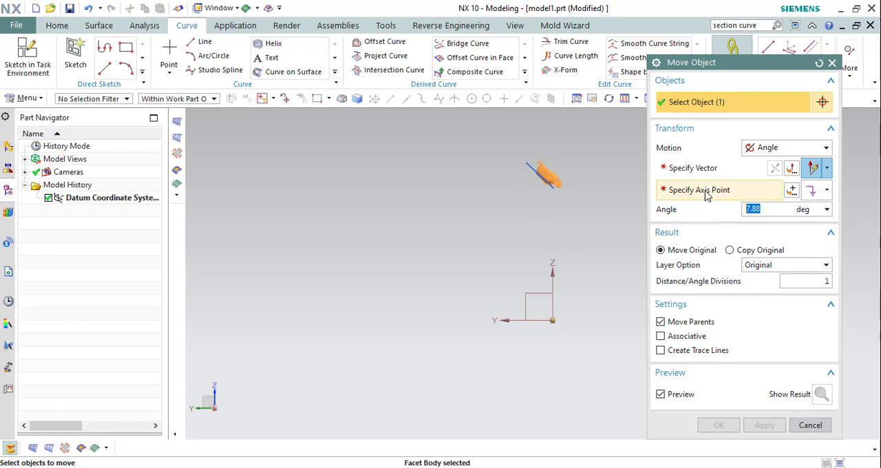
left_click(703, 168)
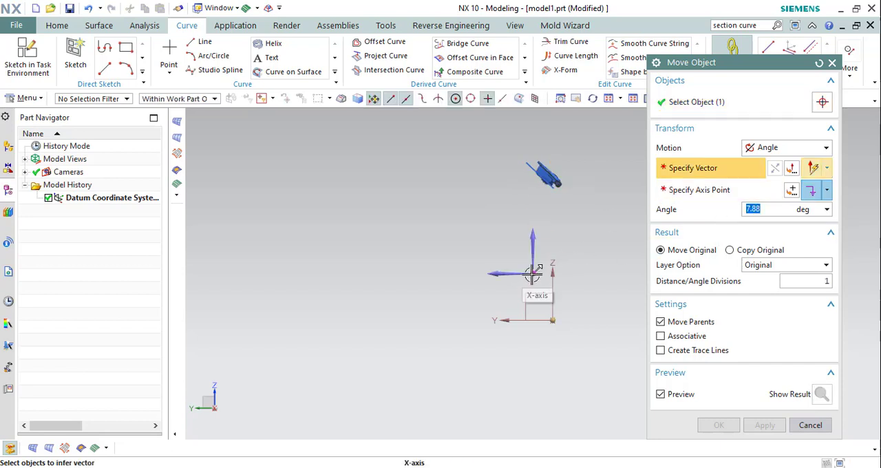
left_click(538, 299)
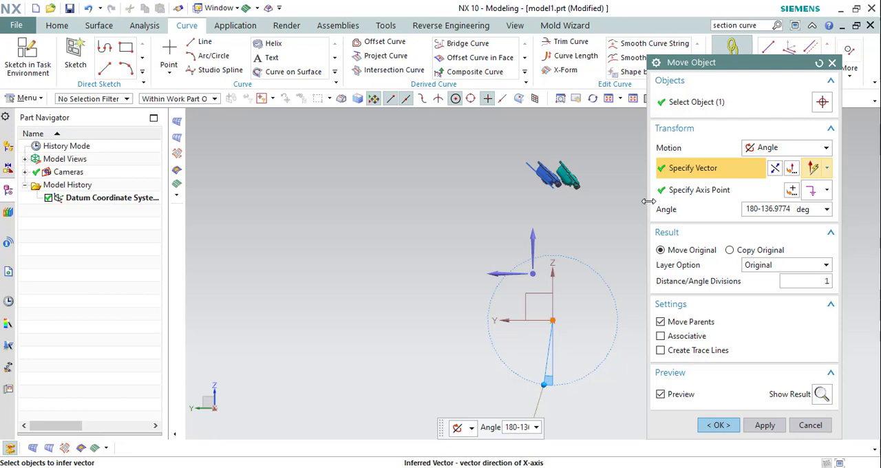
key("Return")
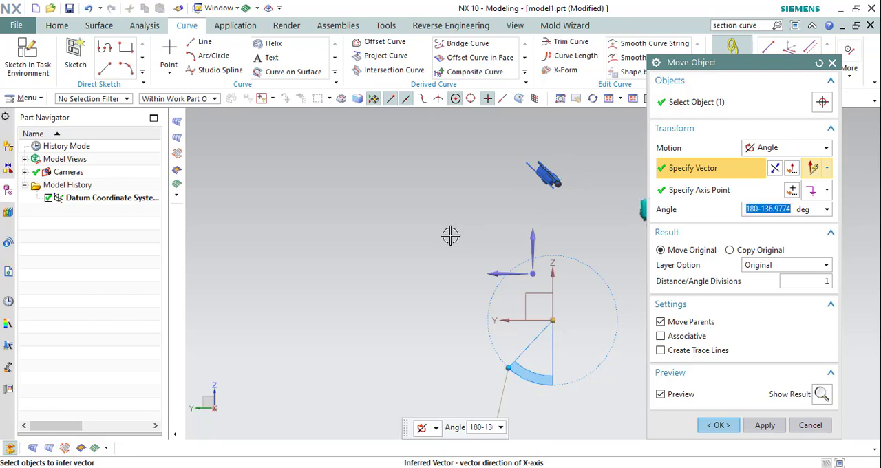
scroll(447, 235, "down", 3)
scroll(531, 237, "up", 4)
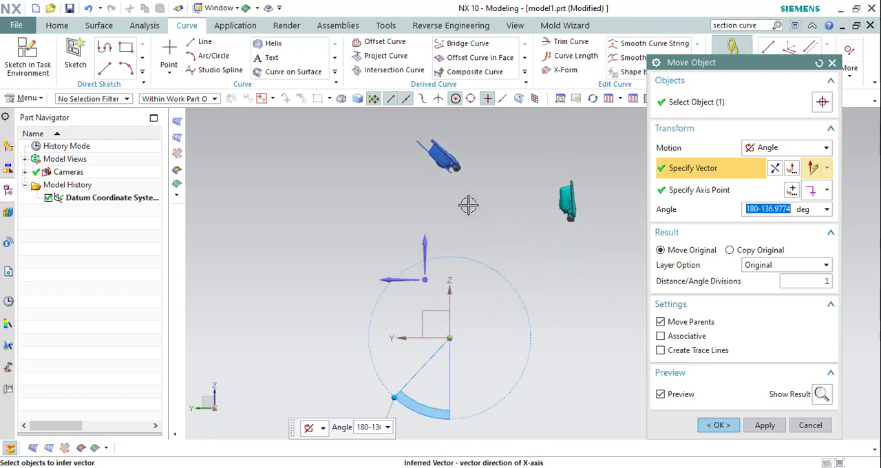
scroll(468, 205, "down", 2)
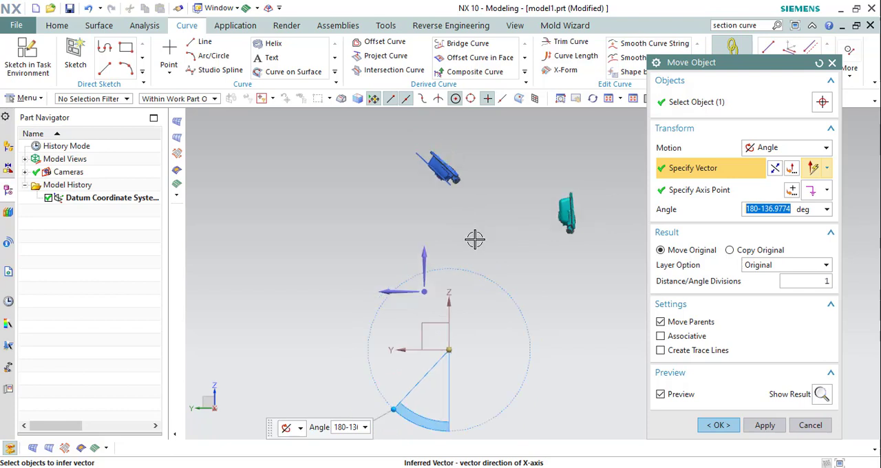
left_click(776, 169)
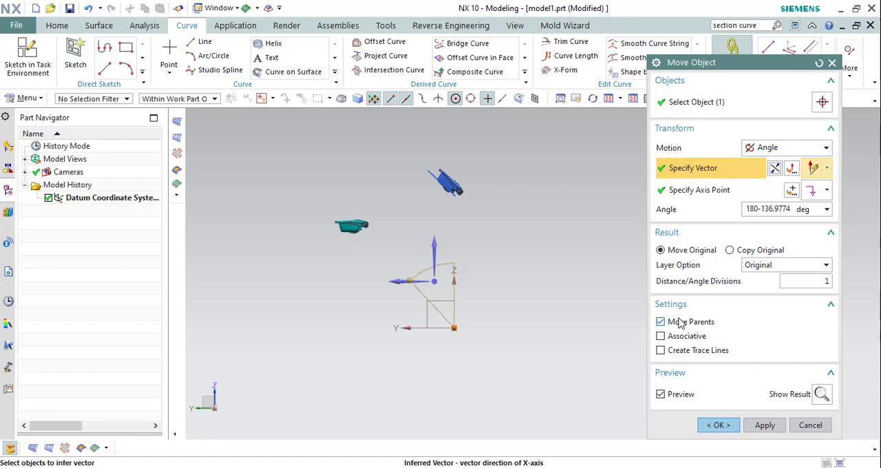
left_click(718, 424)
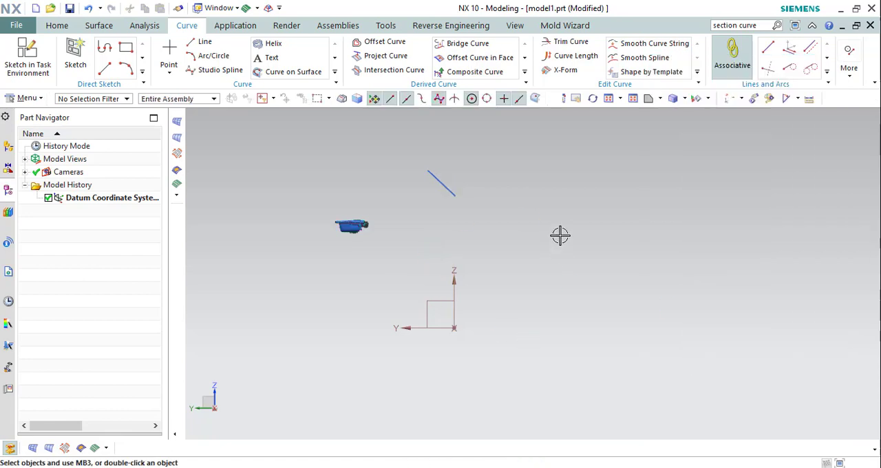
Hide the short reference line, keeping only the facet body and the datum coordinate system displayed.
key("ctrl+d")
left_click(448, 183)
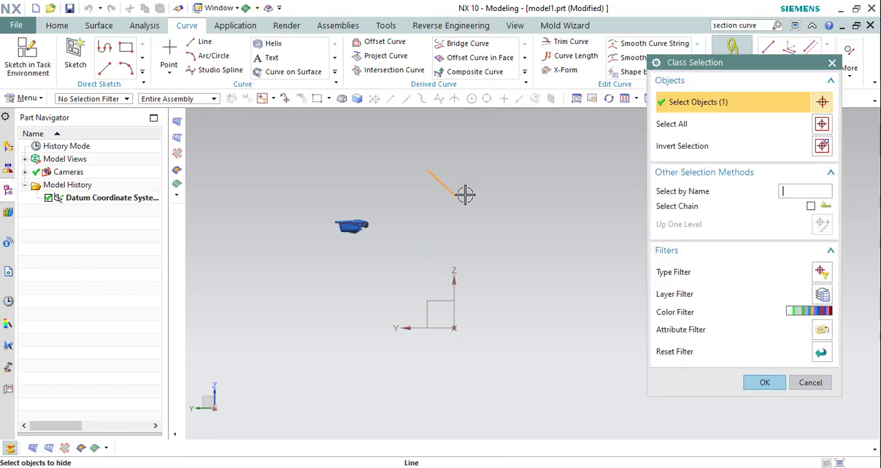
middle_click(466, 192)
Examine the rotated facet body from the side and from above to check its alignment with the datum axes.
scroll(360, 229, "up", 5)
scroll(541, 227, "down", 4)
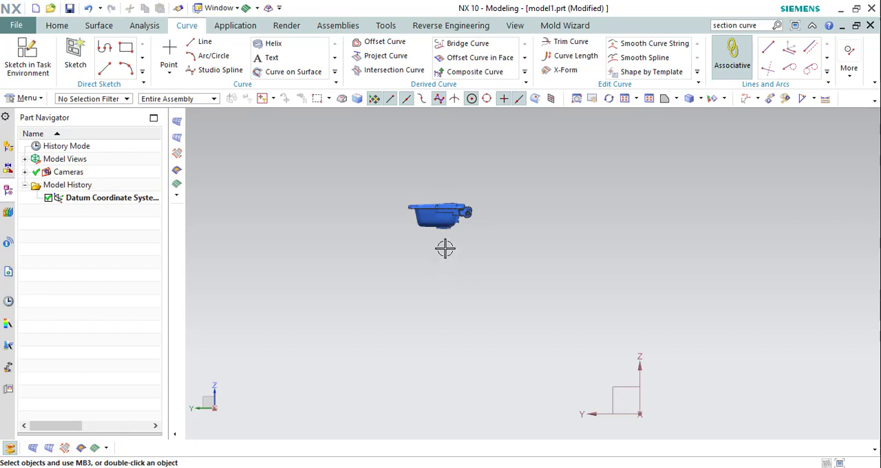
scroll(445, 248, "down", 2)
scroll(448, 255, "up", 1)
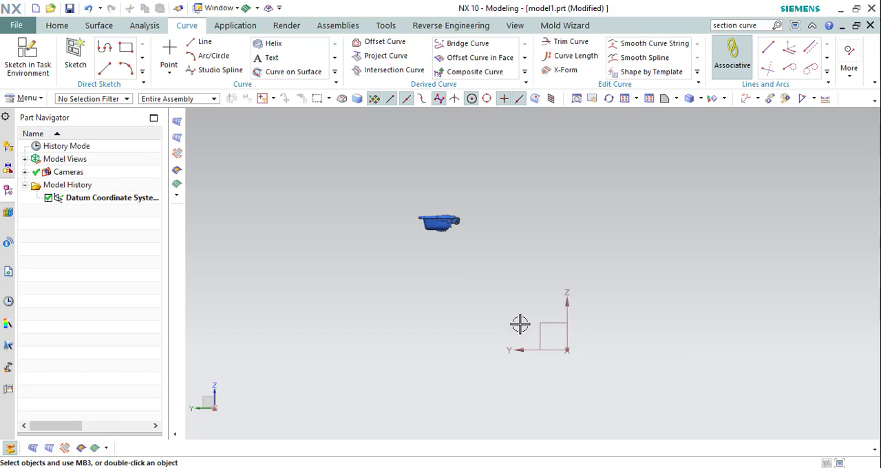
scroll(437, 212, "up", 5)
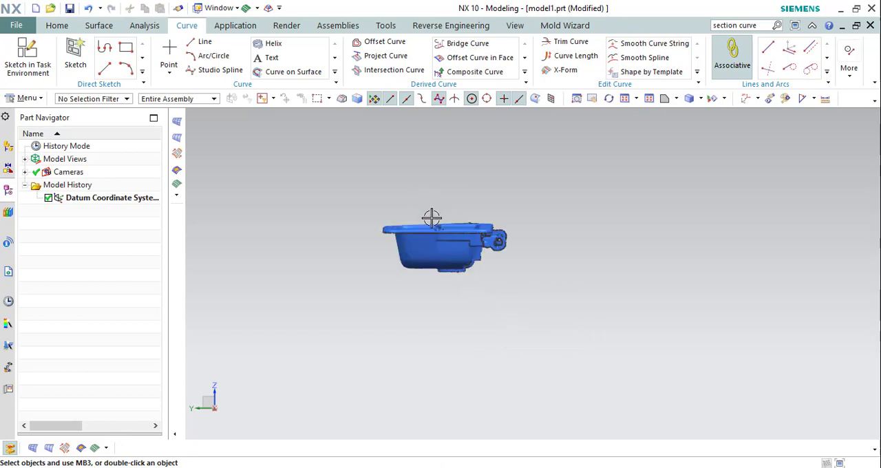
middle_click_drag(431, 219, 451, 250)
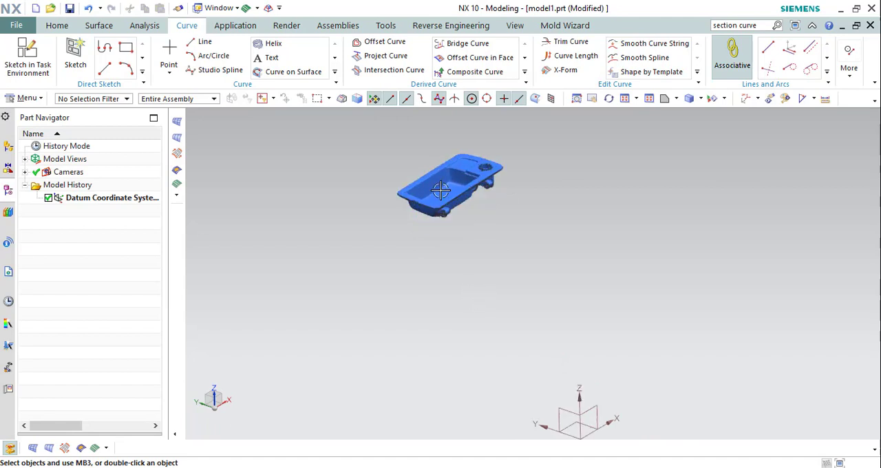
scroll(443, 205, "up", 3)
scroll(444, 230, "down", 2)
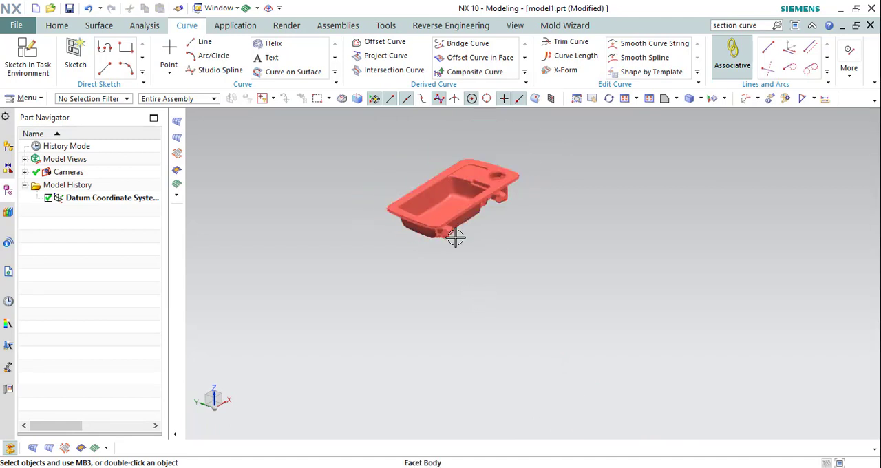
middle_click_drag(455, 210, 472, 243)
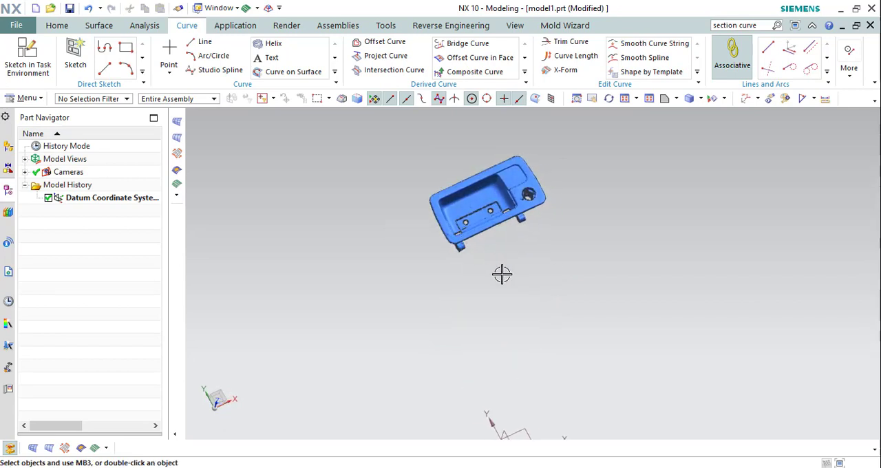
scroll(506, 196, "down", 3)
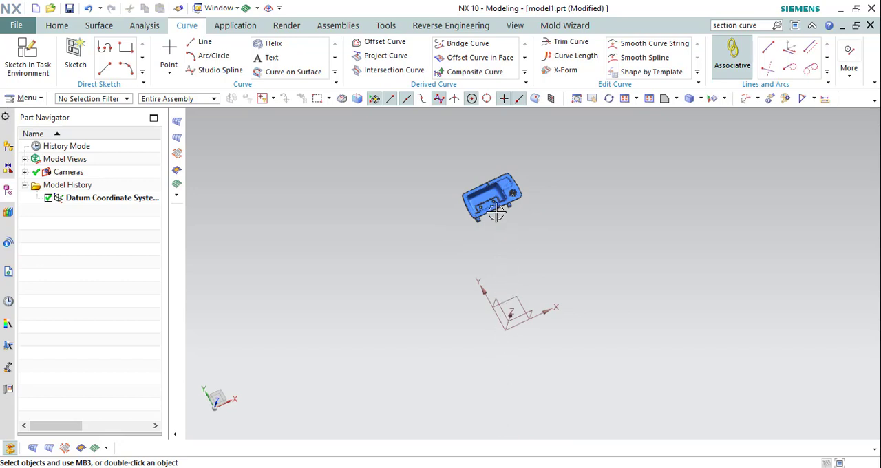
scroll(497, 211, "up", 4)
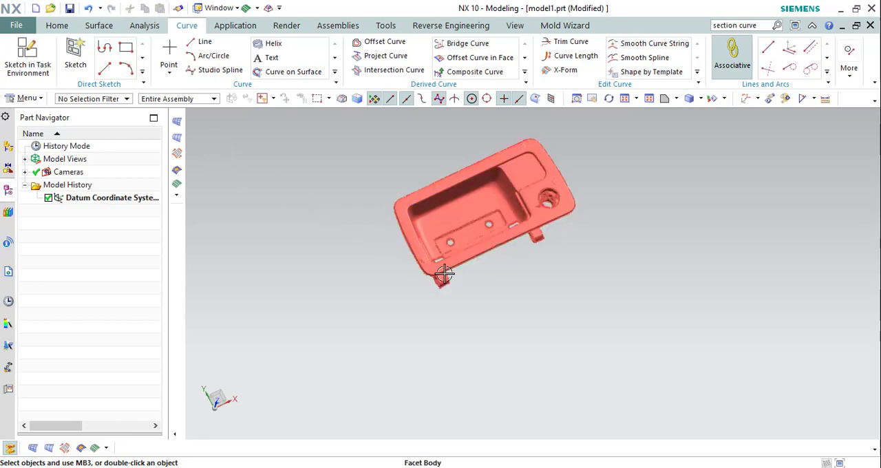
scroll(392, 297, "up", 5)
scroll(396, 340, "down", 6)
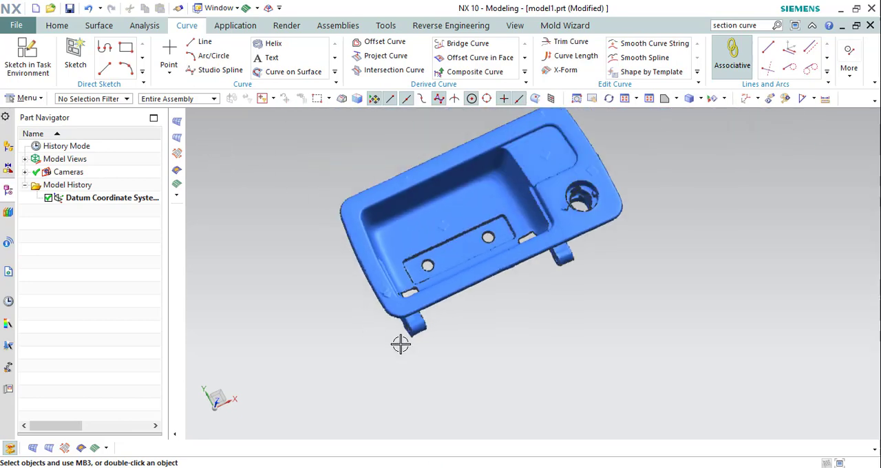
scroll(432, 238, "down", 4)
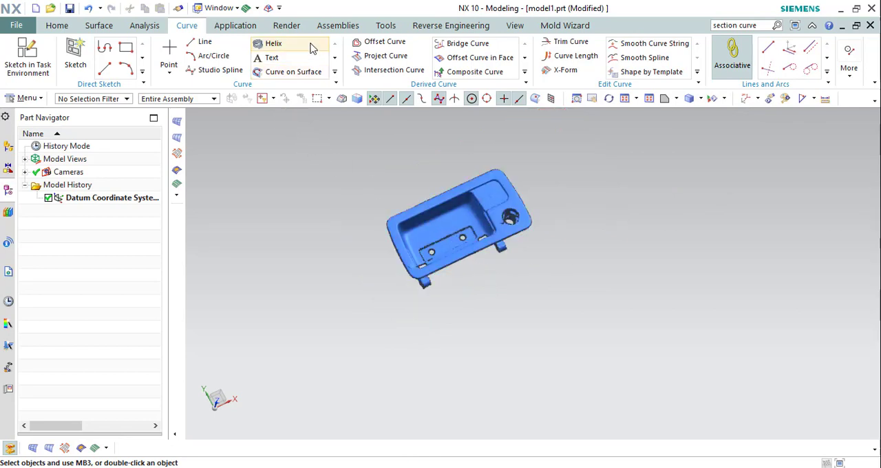
Create a Bounded Block box around the facet body with the Mold Wizard's Create Box, using the WCS reference and 0 mm clearance.
left_click(246, 31)
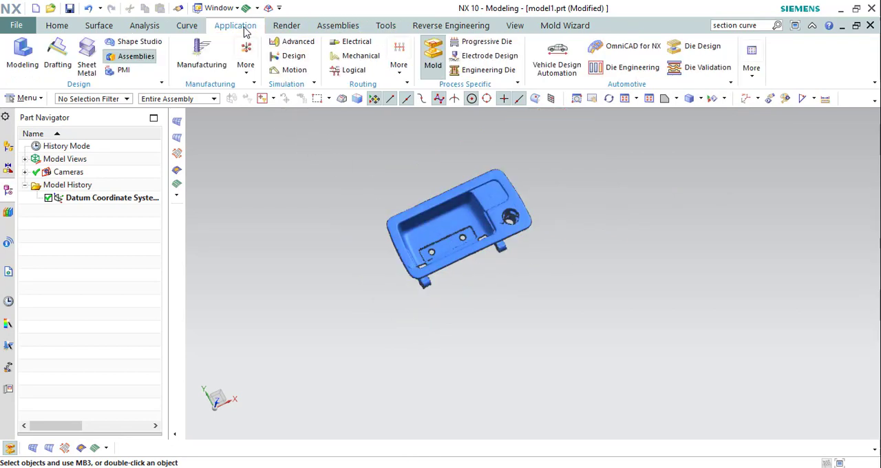
left_click(439, 69)
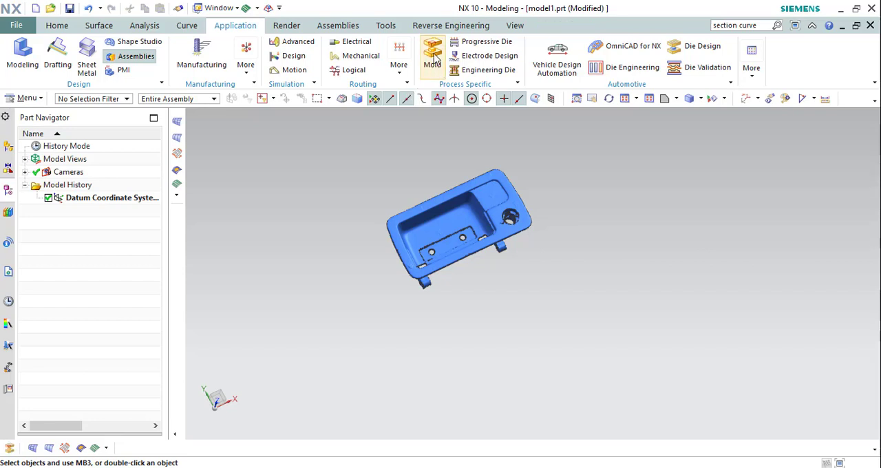
left_click(434, 60)
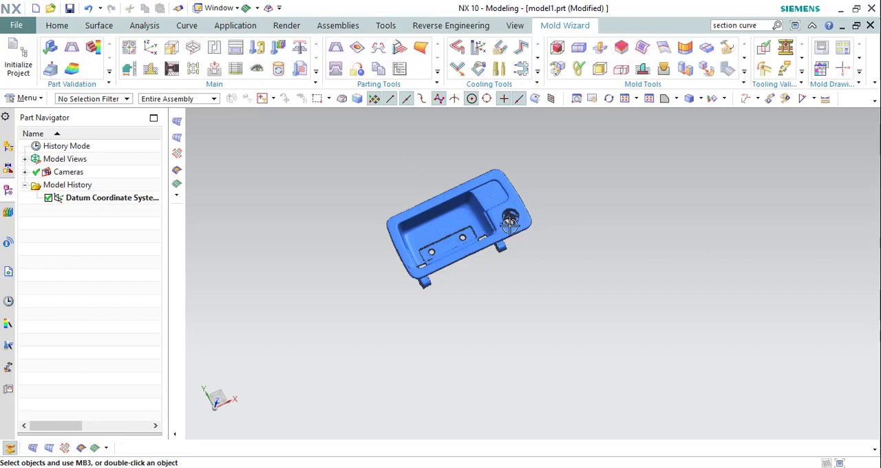
left_click(556, 50)
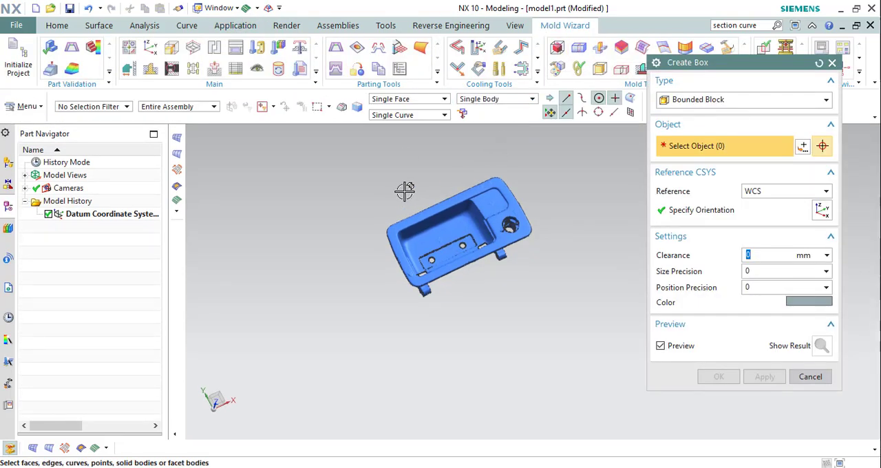
scroll(413, 201, "down", 3)
left_click_drag(354, 163, 512, 281)
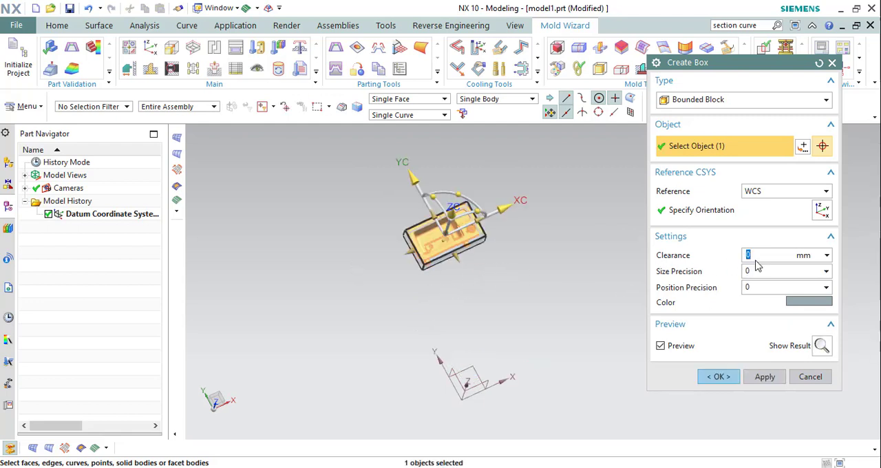
scroll(448, 237, "up", 3)
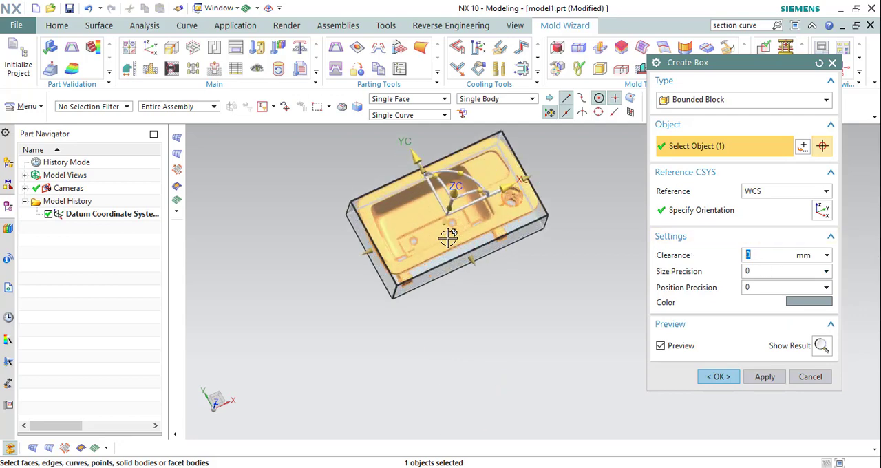
scroll(497, 255, "up", 3)
scroll(479, 231, "down", 4)
middle_click_drag(477, 233, 551, 272)
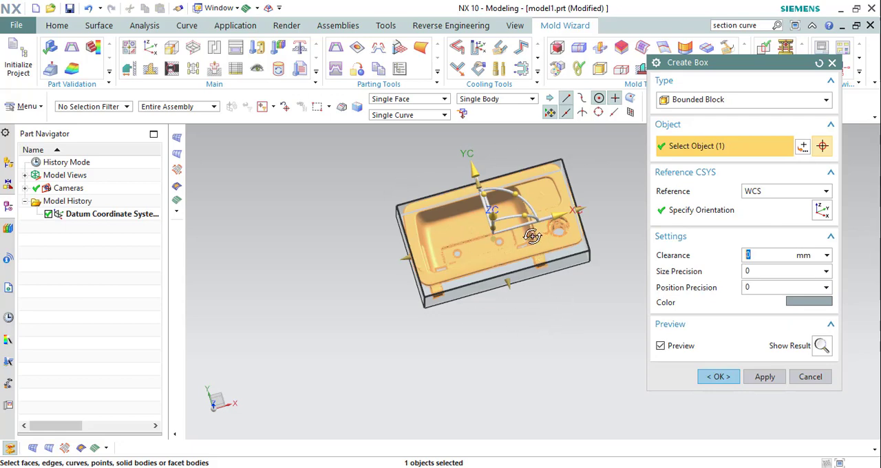
middle_click_drag(533, 236, 534, 195)
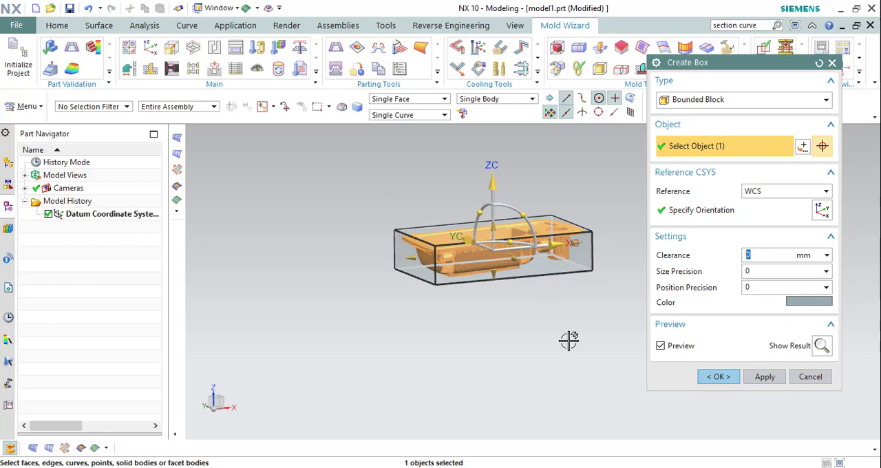
left_click(720, 377)
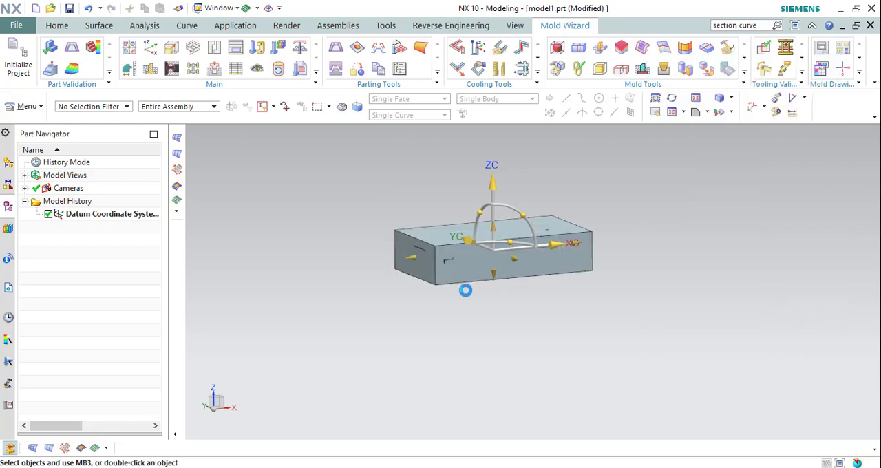
Draw a non-associative line between two diagonally opposite corners of the box's bottom face.
middle_click_drag(467, 248, 419, 151)
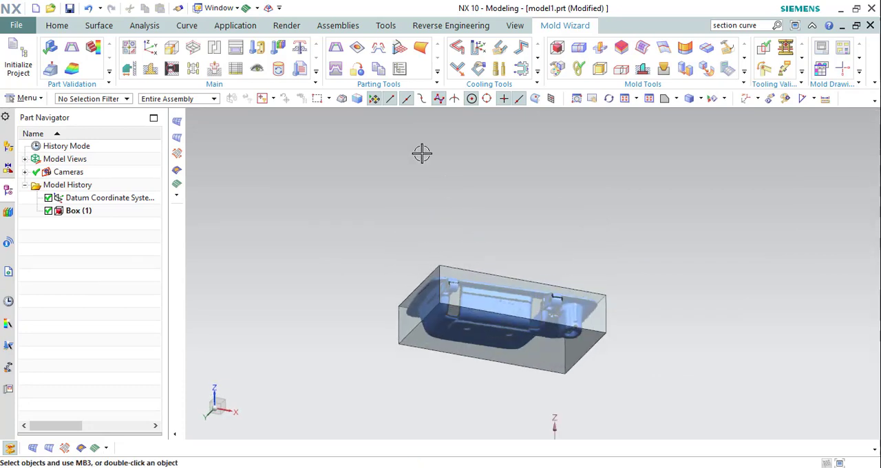
left_click(58, 27)
left_click(188, 27)
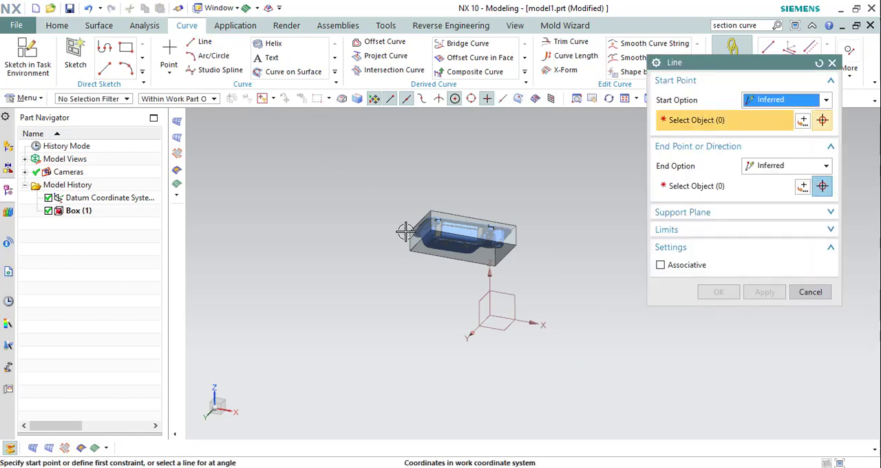
scroll(436, 261, "down", 4)
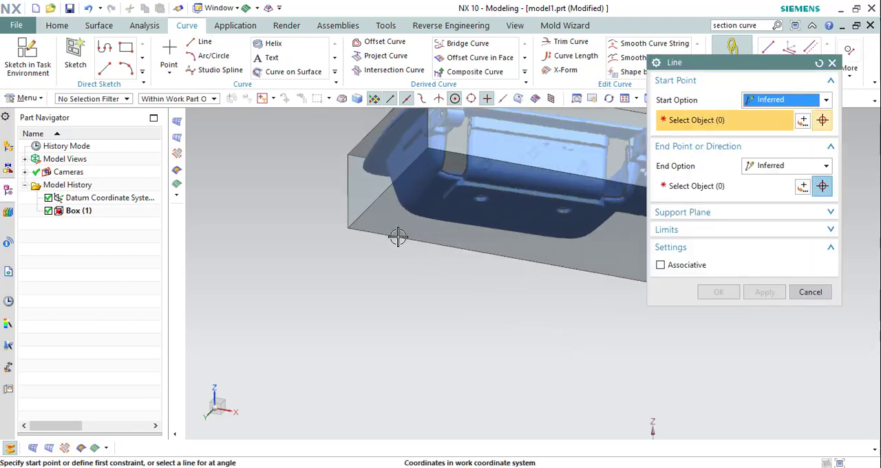
left_click(336, 221)
scroll(426, 268, "up", 4)
scroll(426, 267, "up", 3)
scroll(447, 247, "down", 8)
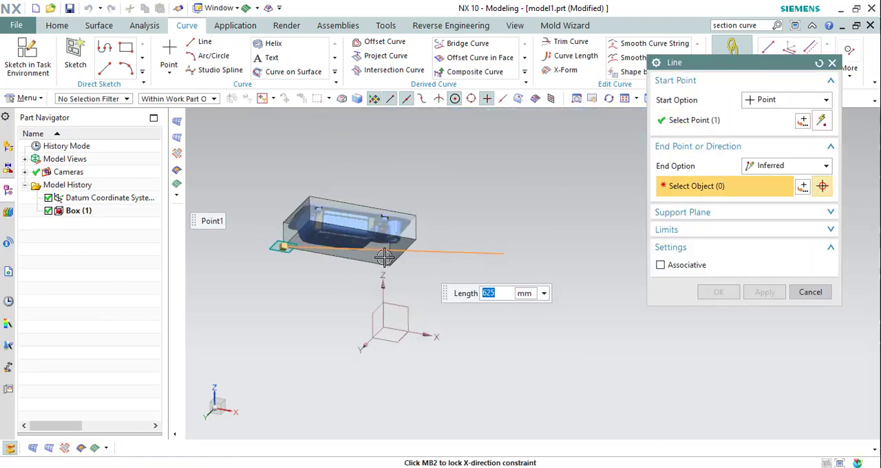
scroll(476, 226, "up", 6)
scroll(477, 226, "down", 6)
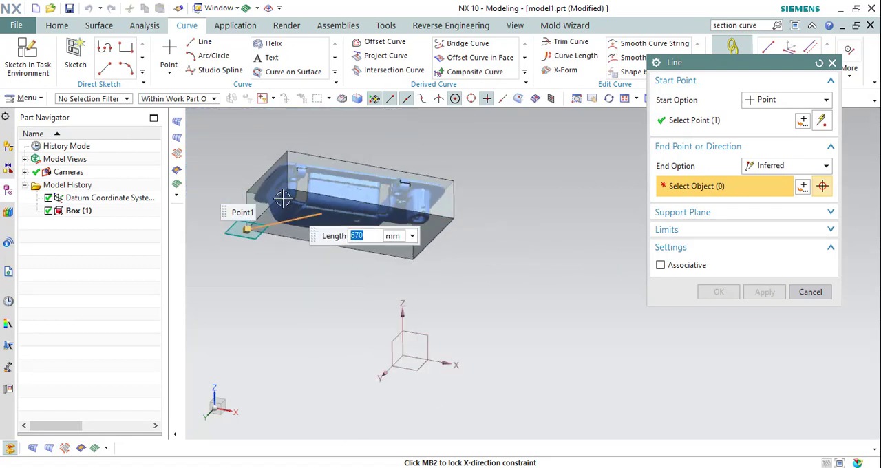
scroll(527, 236, "up", 3)
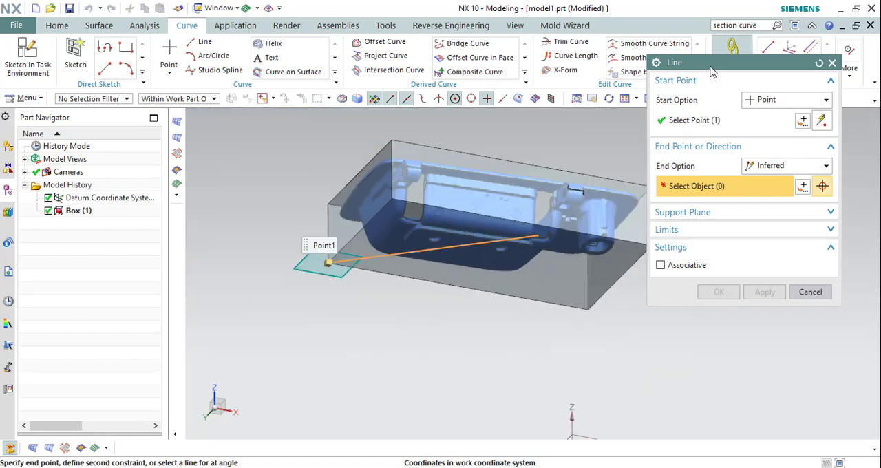
left_click_drag(709, 63, 747, 69)
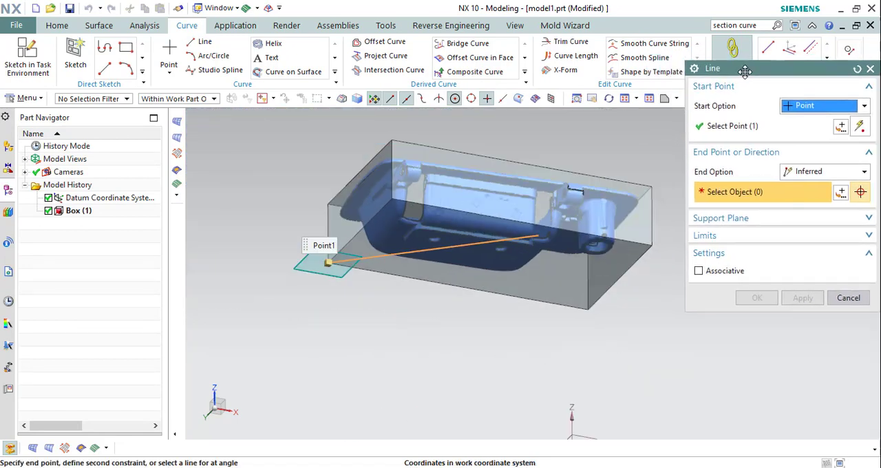
left_click(653, 245)
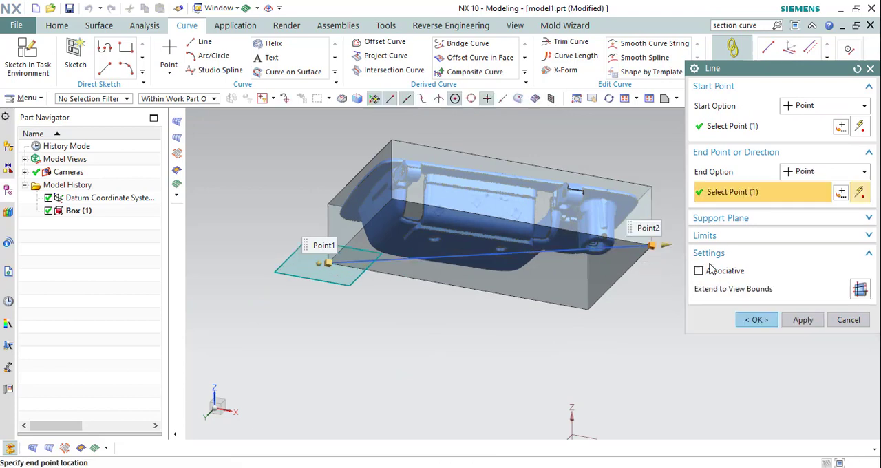
left_click(803, 319)
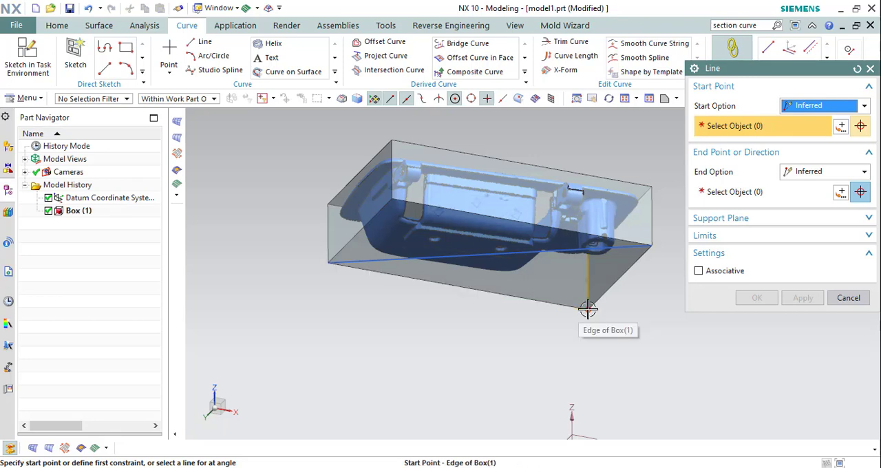
Draw the second diagonal line between the remaining two opposite corners of the box's bottom face.
left_click(588, 310)
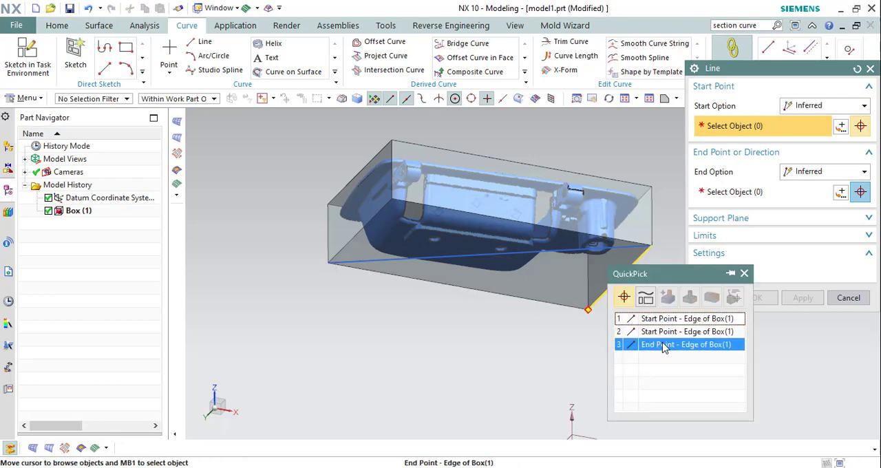
left_click(661, 320)
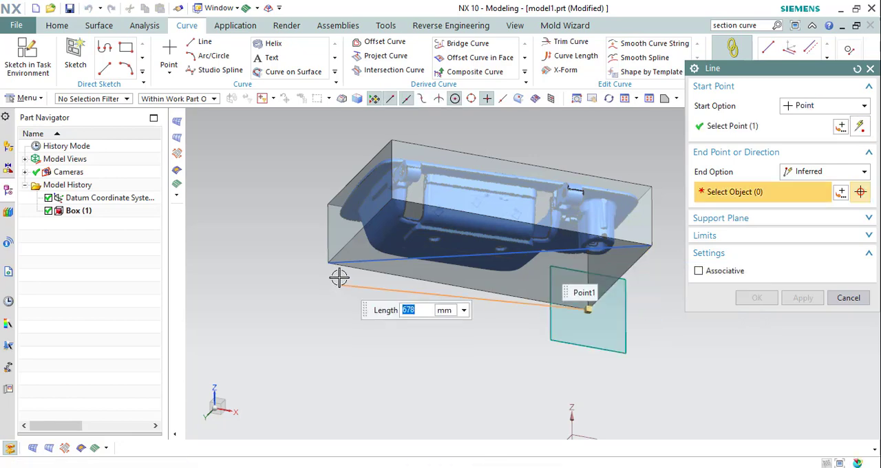
left_click(392, 200)
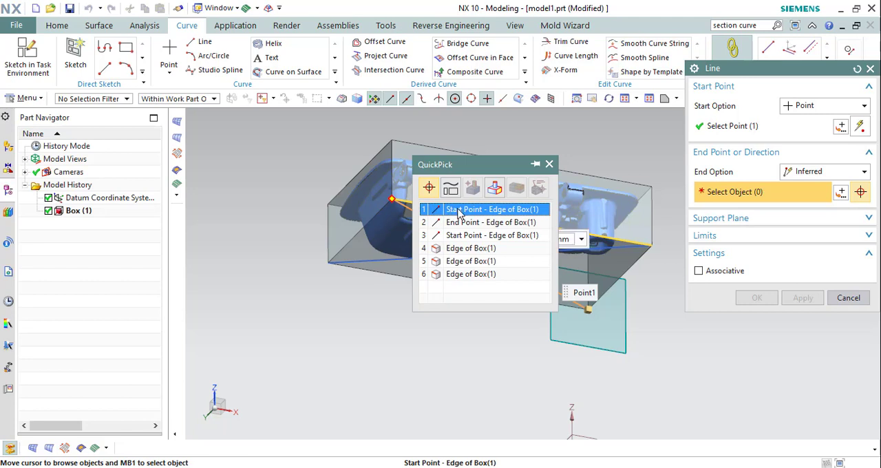
left_click(455, 210)
left_click(757, 318)
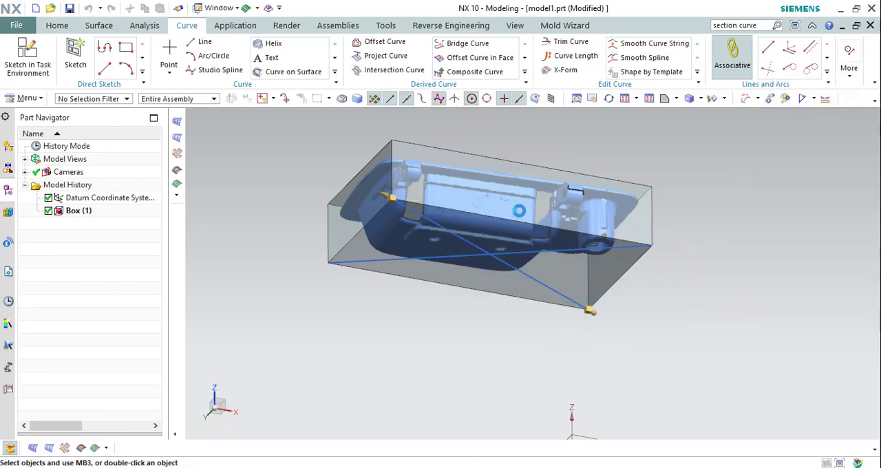
Hide the bounding box, keeping the facet body and the two diagonal lines displayed.
scroll(515, 184, "down", 3)
middle_click_drag(510, 186, 594, 148)
scroll(567, 190, "up", 5)
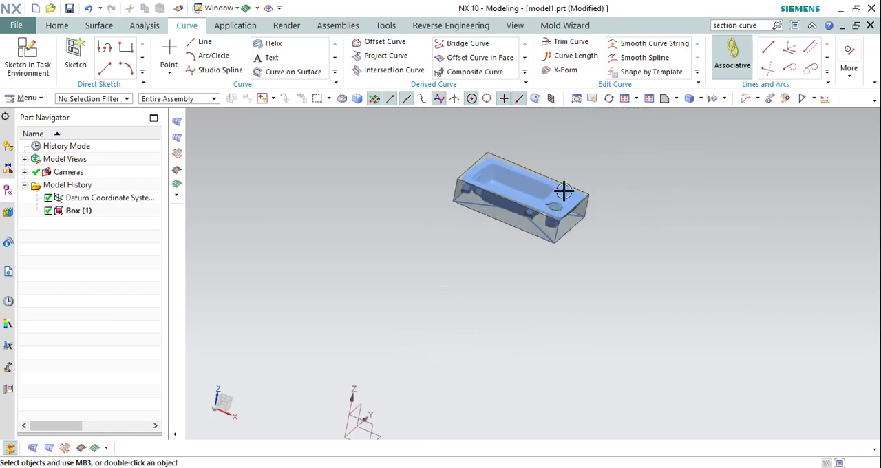
left_click(637, 216)
key("ctrl+b")
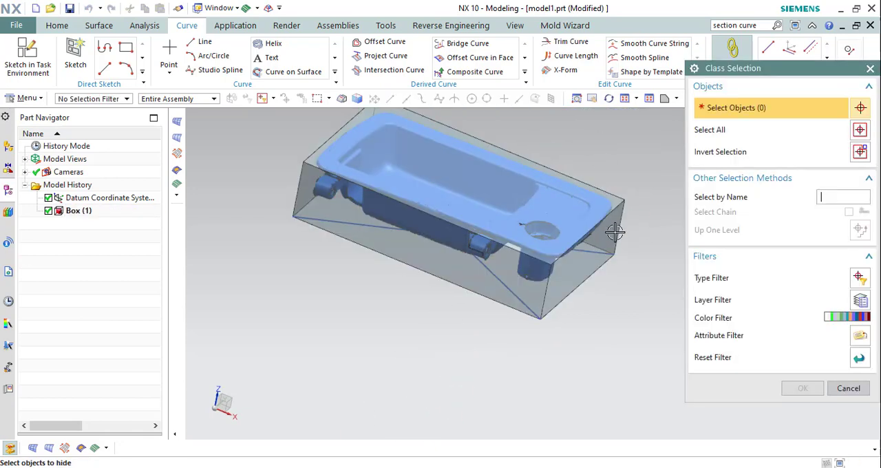
left_click(611, 228)
middle_click(471, 256)
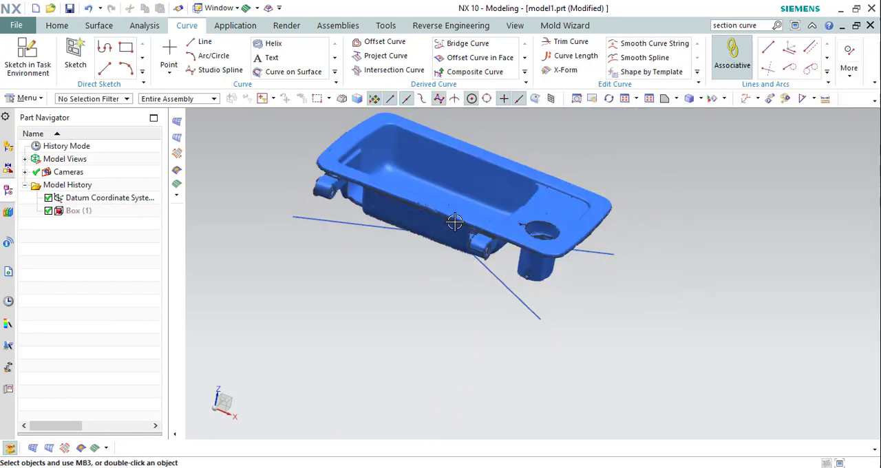
Begin a Point to Point Move Object operation with the facet body as the object to move.
middle_click_drag(455, 221, 464, 183)
scroll(457, 276, "down", 5)
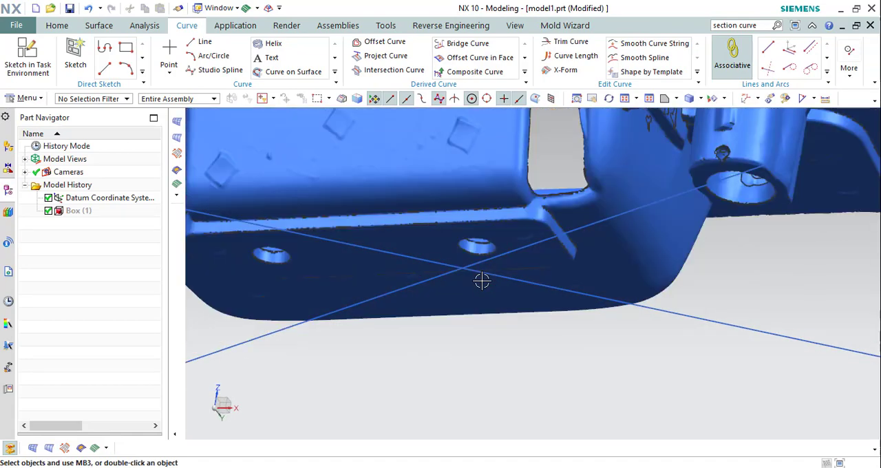
scroll(482, 281, "up", 5)
mouse_move(482, 280)
middle_mouse_down()
mouse_move(466, 271)
mouse_move(476, 281)
middle_mouse_up()
scroll(475, 281, "up", 2)
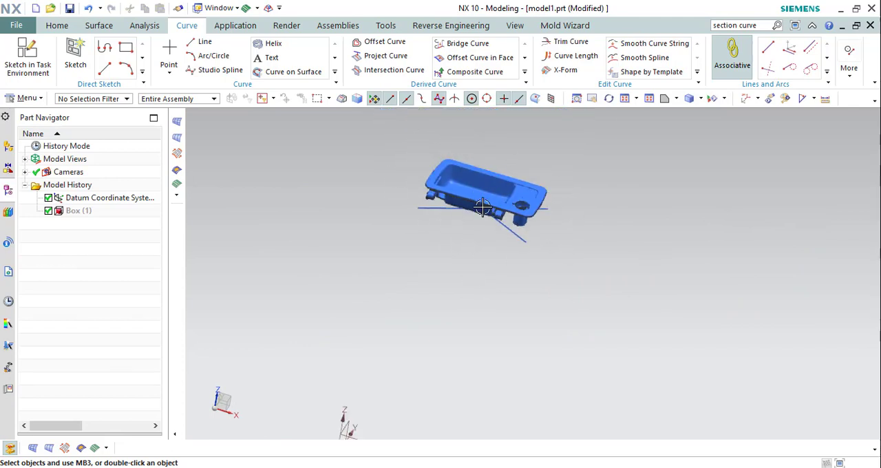
scroll(479, 210, "down", 5)
middle_click_drag(478, 213, 505, 173)
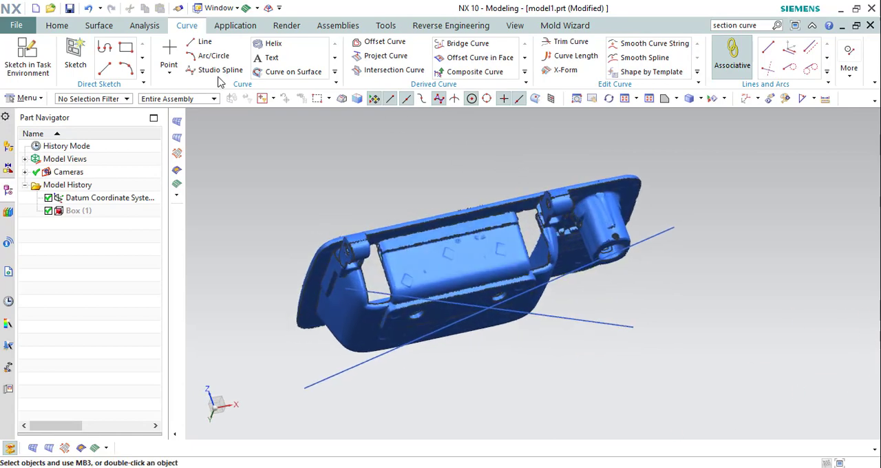
key("ctrl+t")
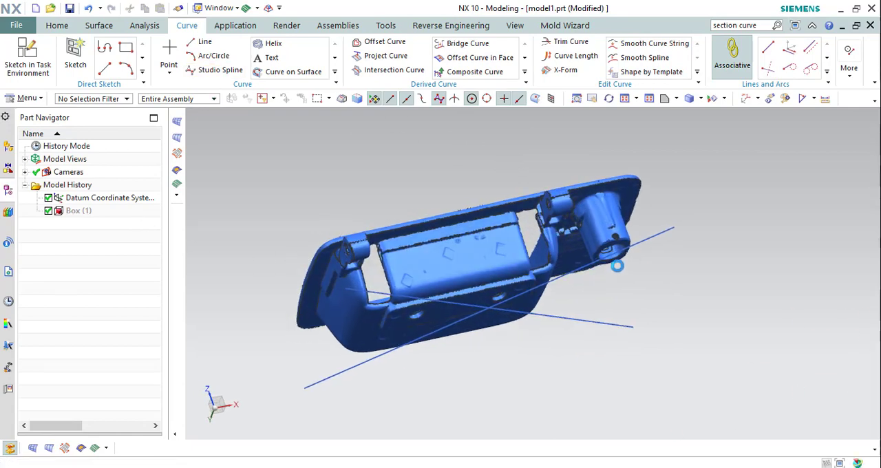
left_click(811, 155)
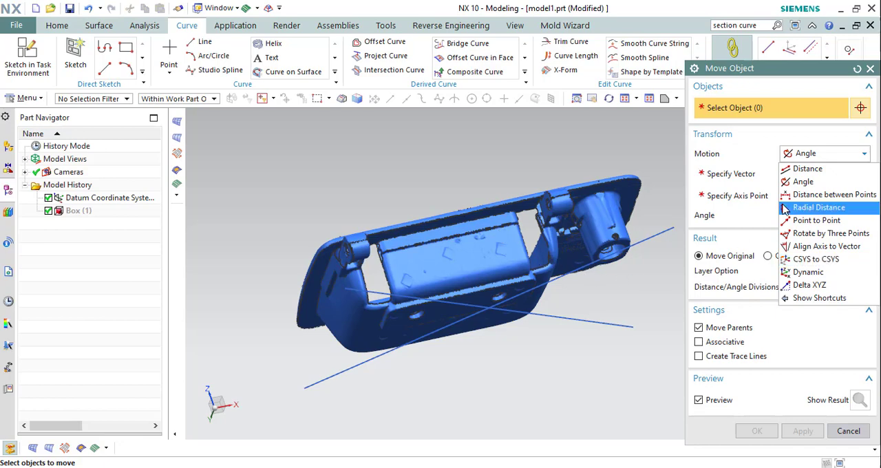
left_click(816, 220)
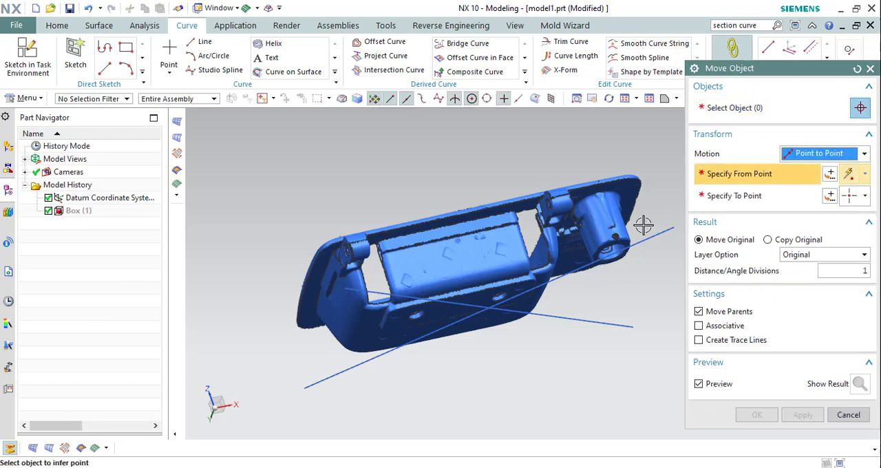
left_click(735, 108)
left_click(487, 232)
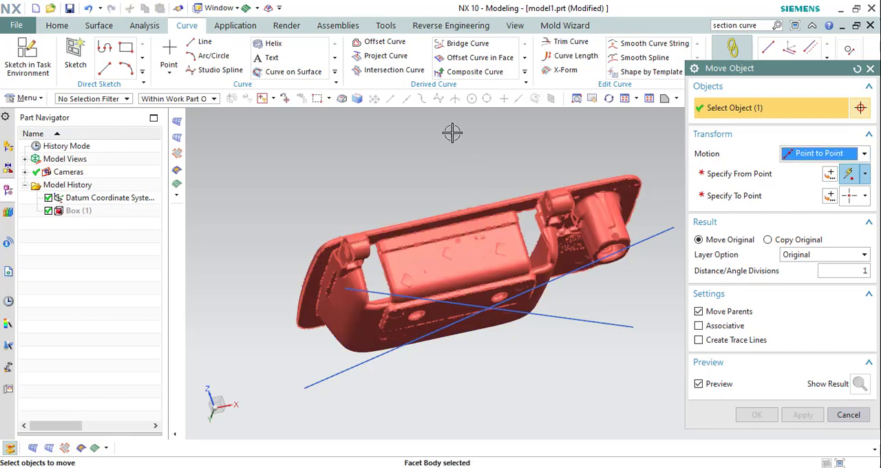
Specify the intersection of the two diagonal lines as the from point of the move.
left_click(729, 180)
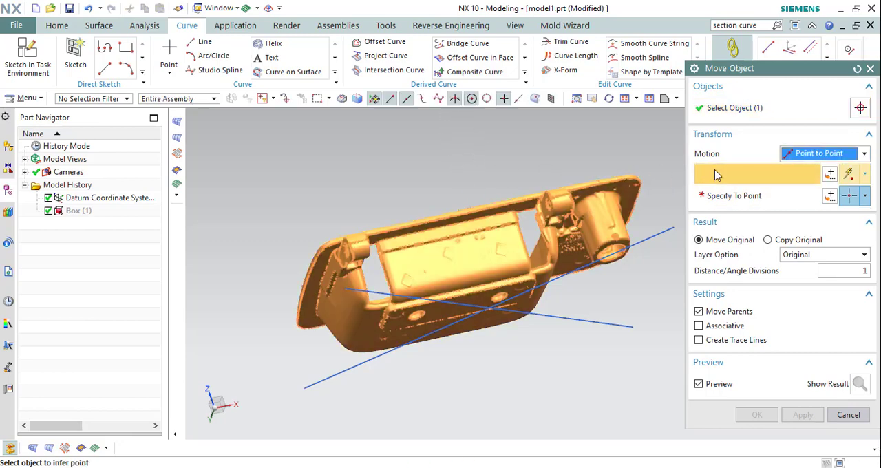
left_click(455, 99)
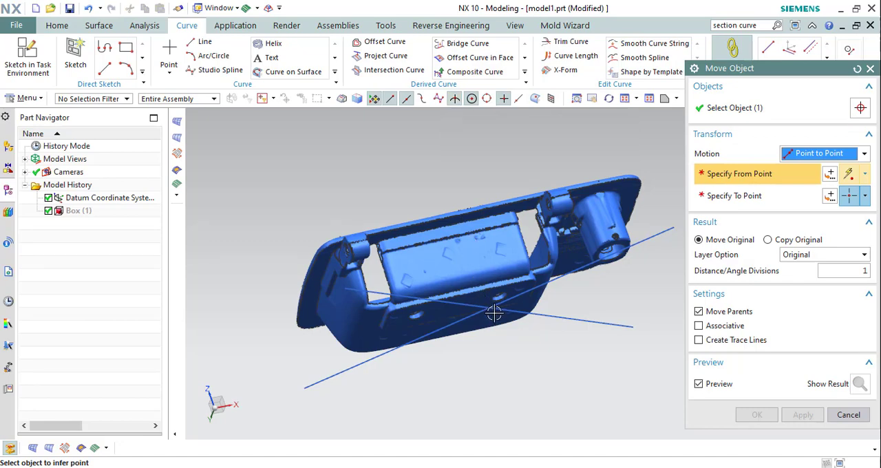
scroll(485, 307, "up", 5)
scroll(483, 303, "up", 2)
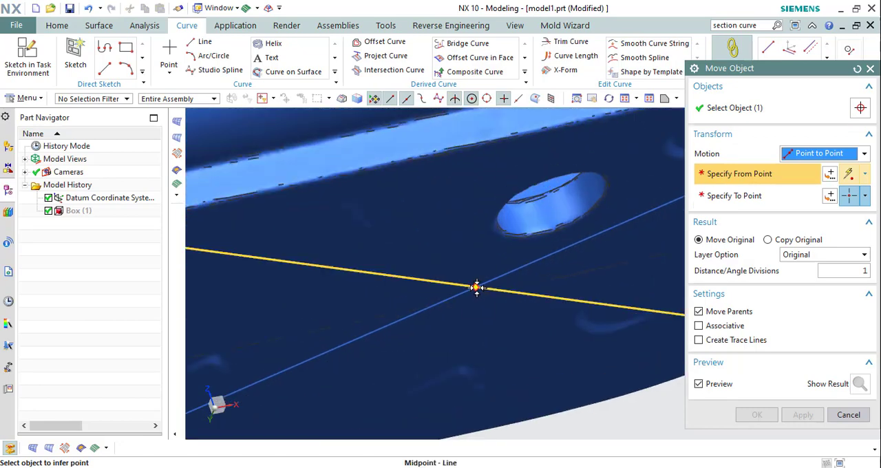
left_click(477, 288)
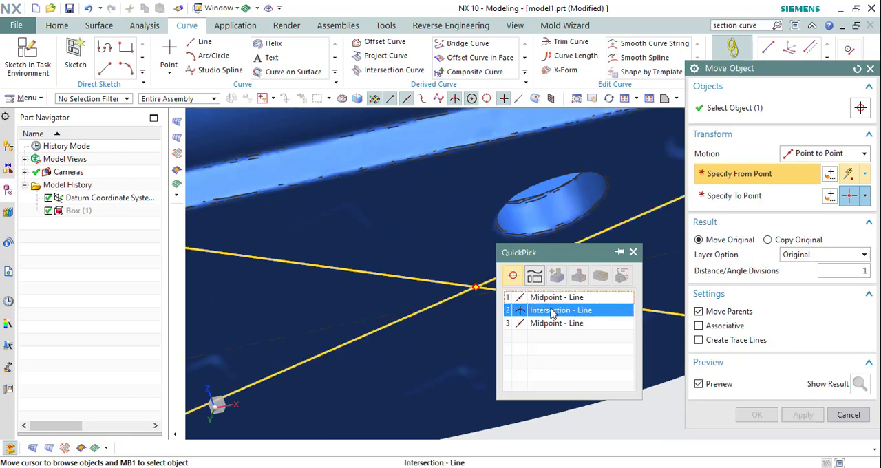
left_click(548, 309)
scroll(466, 251, "down", 8)
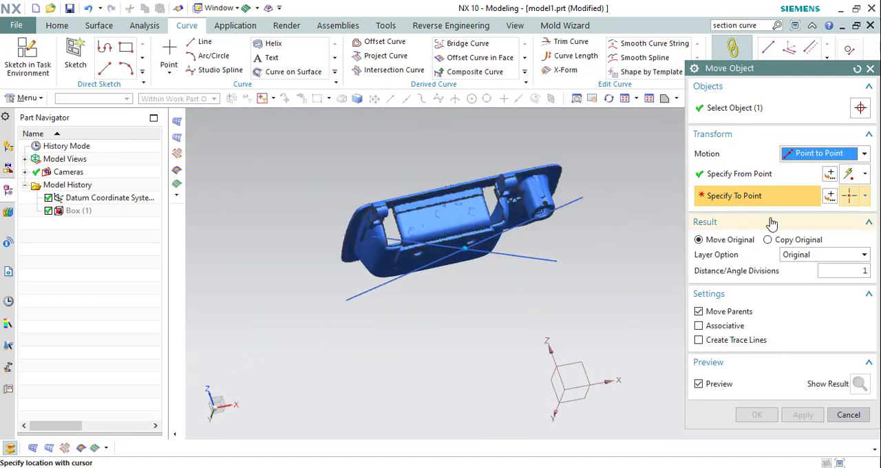
Set the to point at the absolute origin (0, 0, 0 mm) and move the original facet body there.
left_click(830, 196)
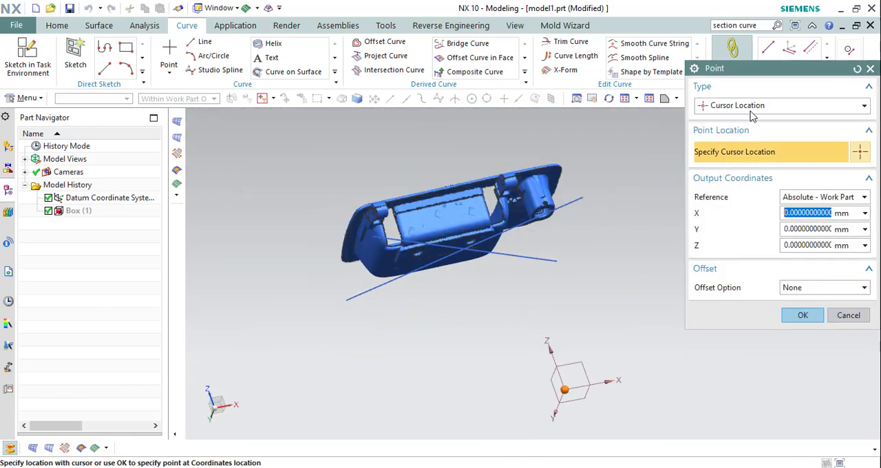
left_click(750, 106)
left_click(749, 121)
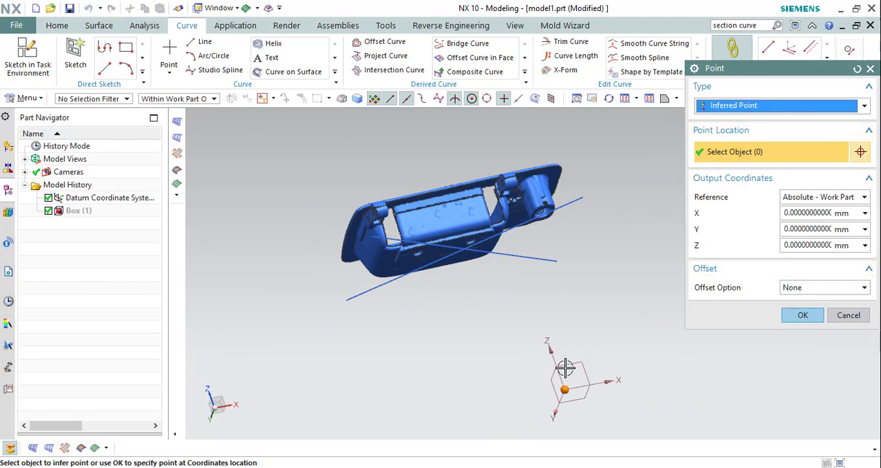
middle_click_drag(486, 243, 458, 310)
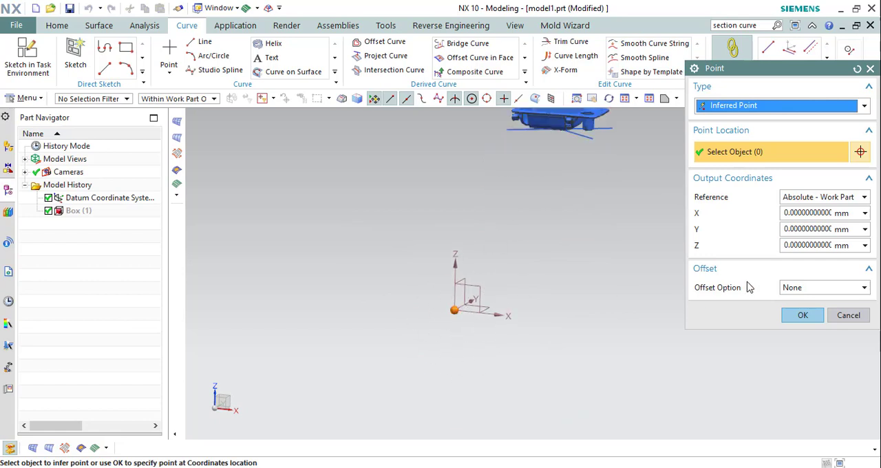
left_click(801, 316)
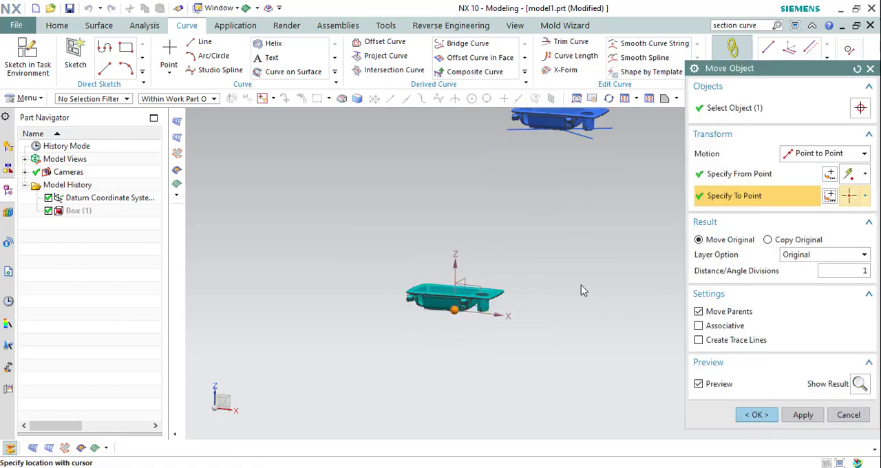
middle_click_drag(502, 262, 532, 374)
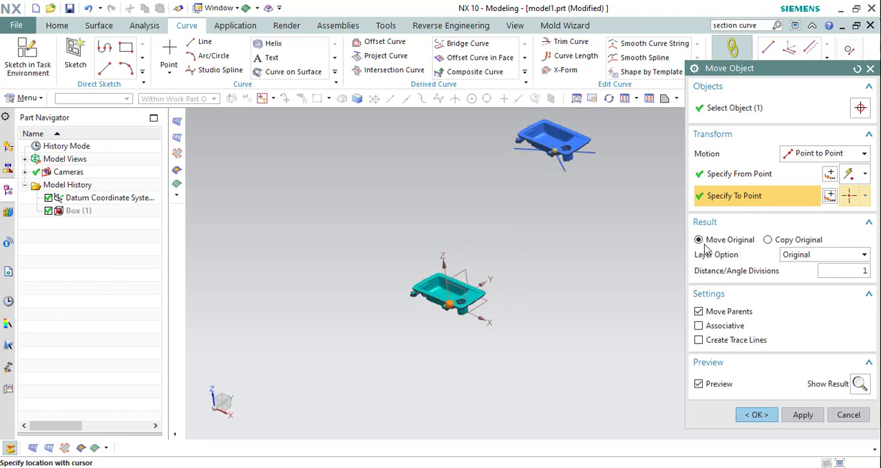
left_click(757, 414)
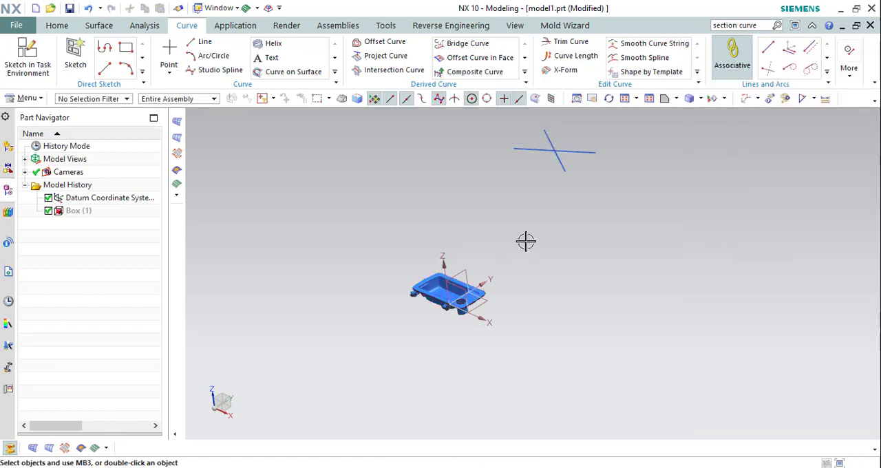
Hide the two diagonal construction lines.
key("ctrl+b")
left_click(546, 145)
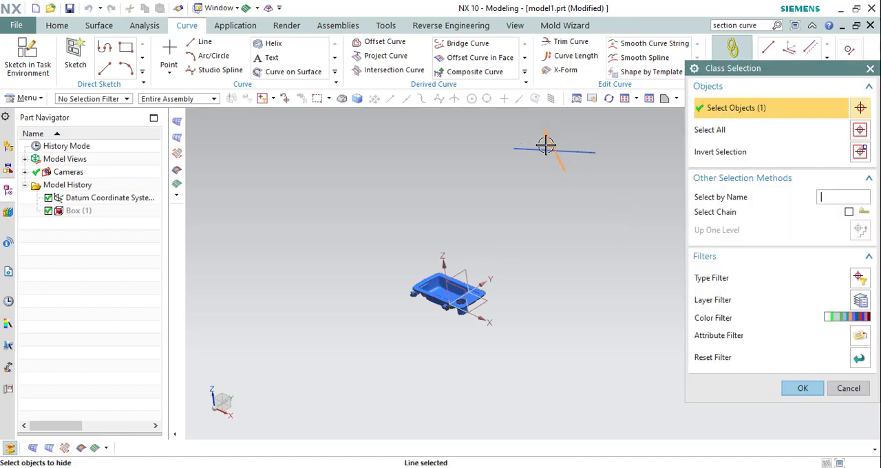
left_click(544, 146)
middle_click(543, 148)
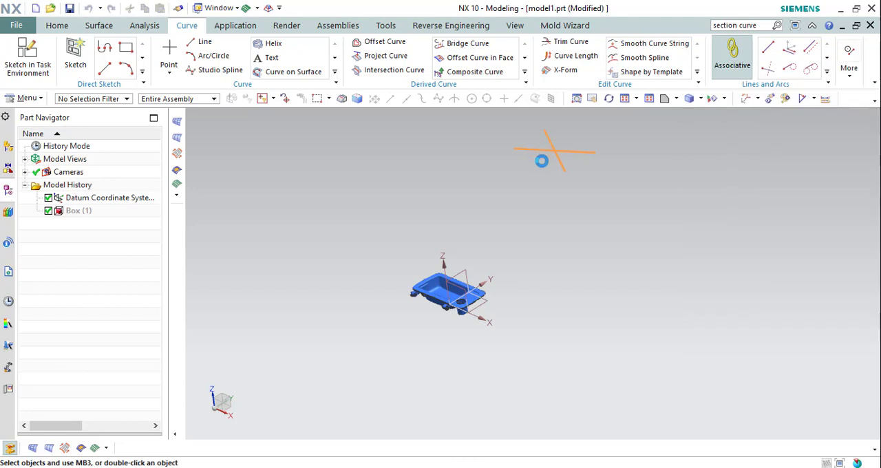
Examine the moved facet body in trimetric, front, left and top views to check its position against the datum origin.
key("ctrl+f")
left_click(676, 100)
left_click(667, 117)
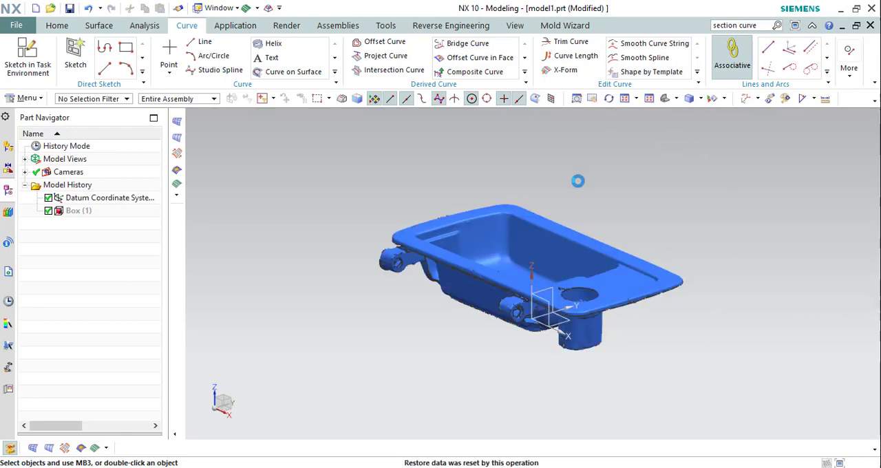
middle_click_drag(531, 257, 472, 324)
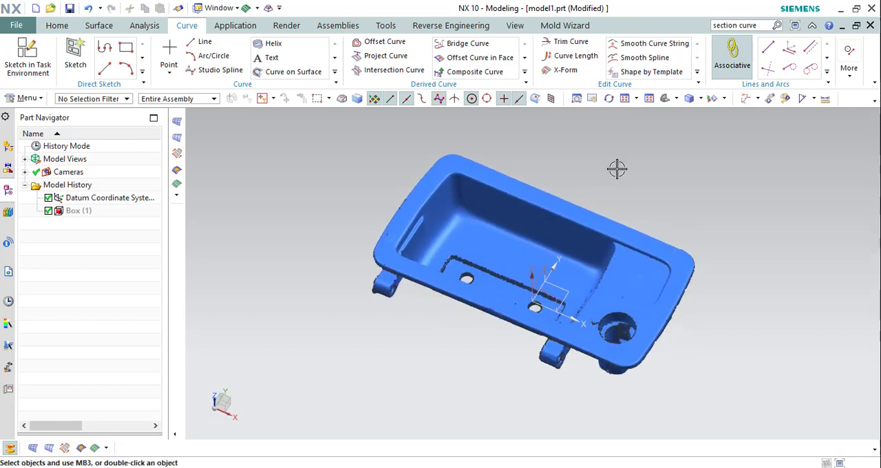
left_click(676, 98)
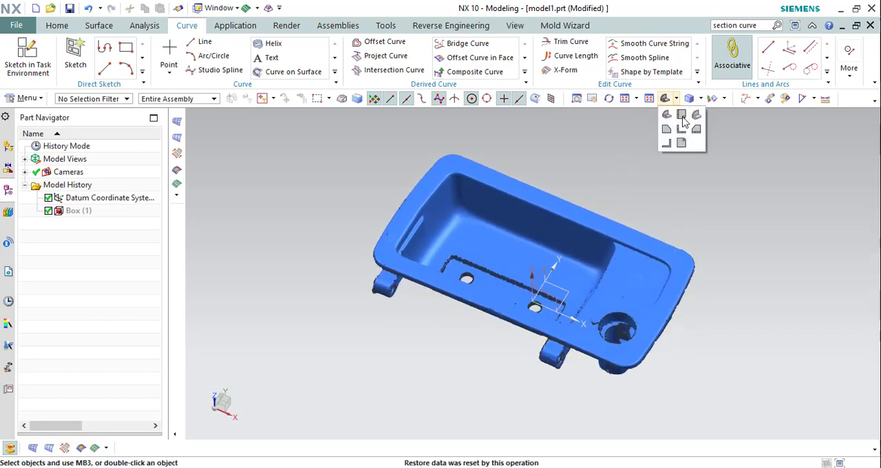
left_click(682, 131)
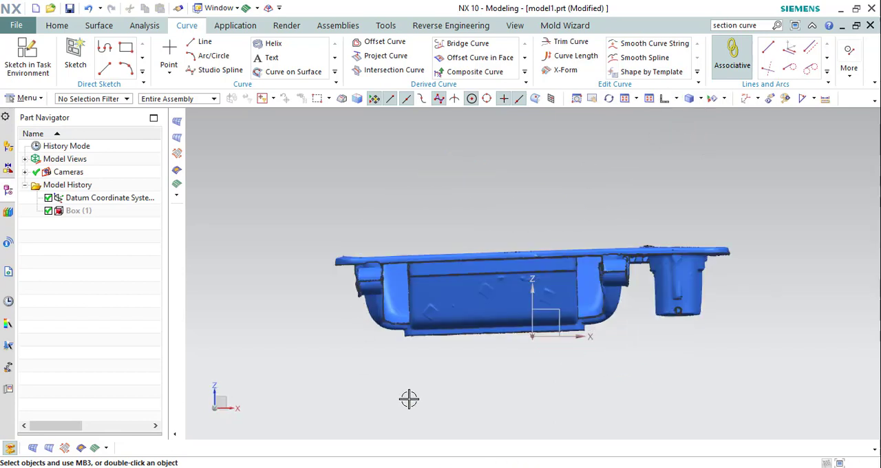
left_click(672, 99)
left_click(671, 132)
left_click(676, 98)
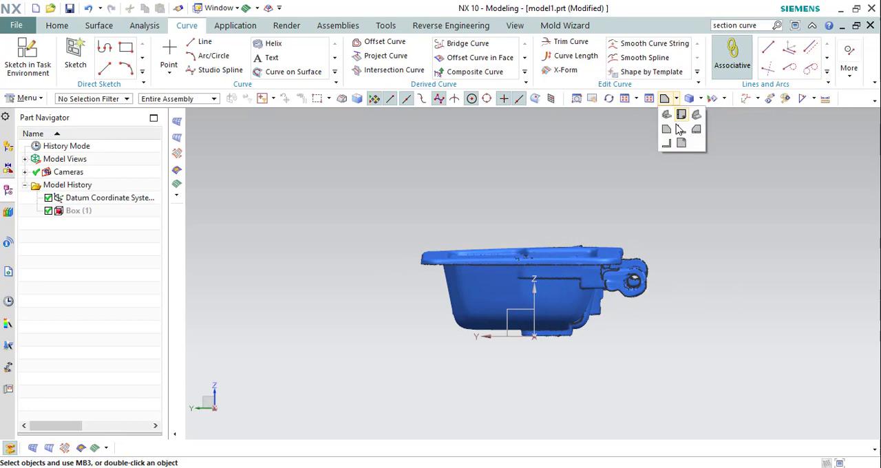
left_click(679, 113)
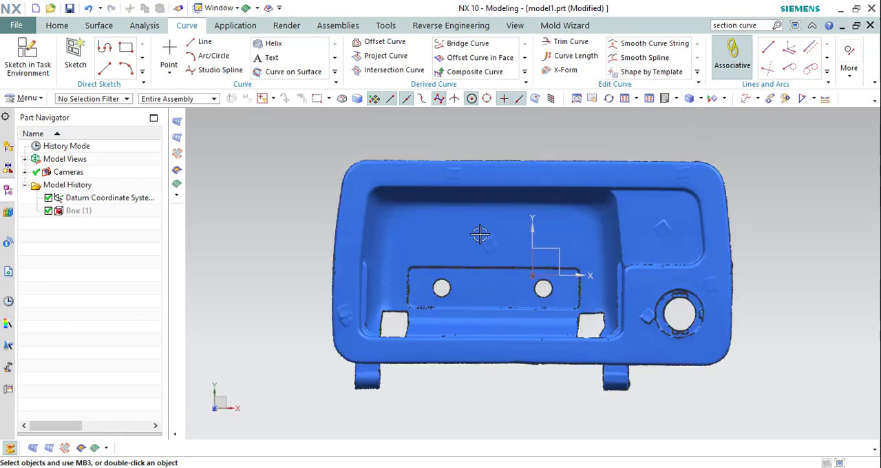
View the facet body from above and from the front once more, and return to the trimetric view.
scroll(530, 262, "down", 2)
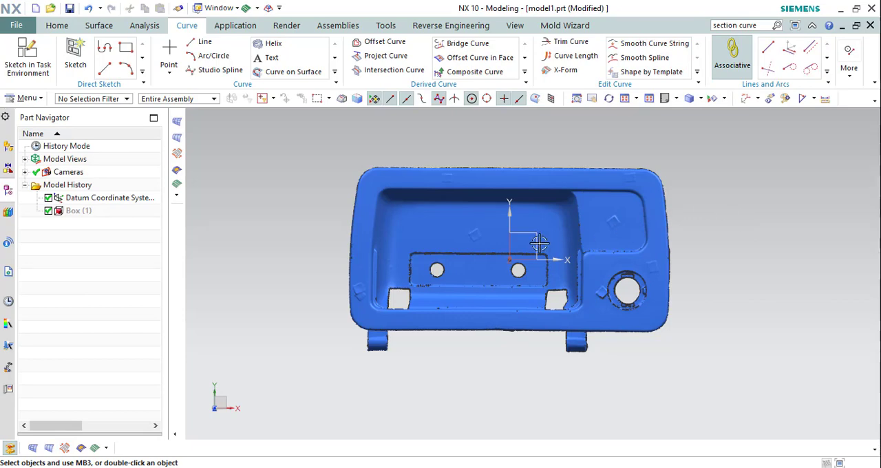
left_click(477, 285)
key("Escape")
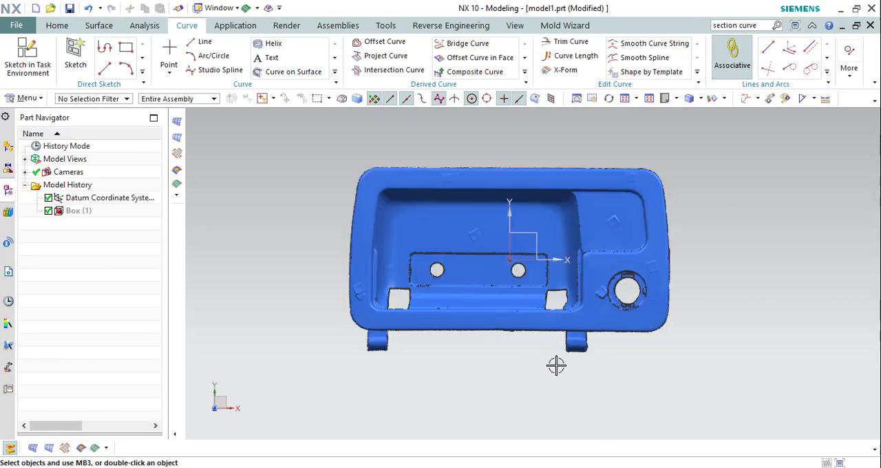
middle_click_drag(448, 270, 435, 224)
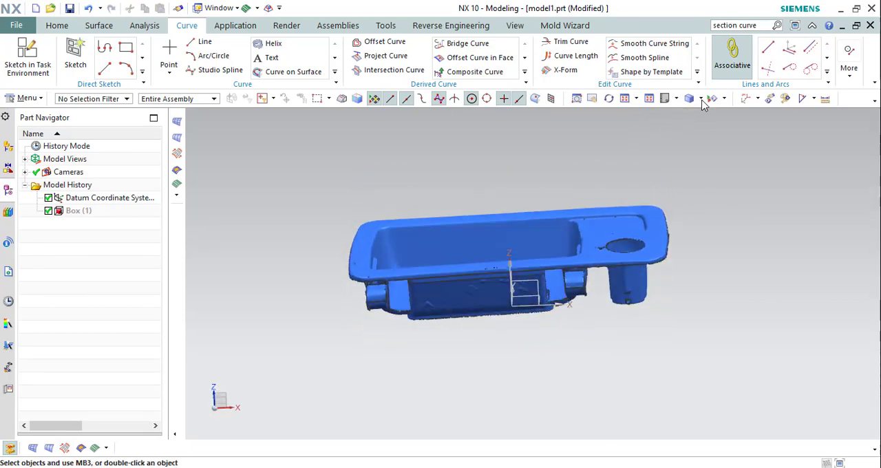
left_click(677, 99)
left_click(669, 117)
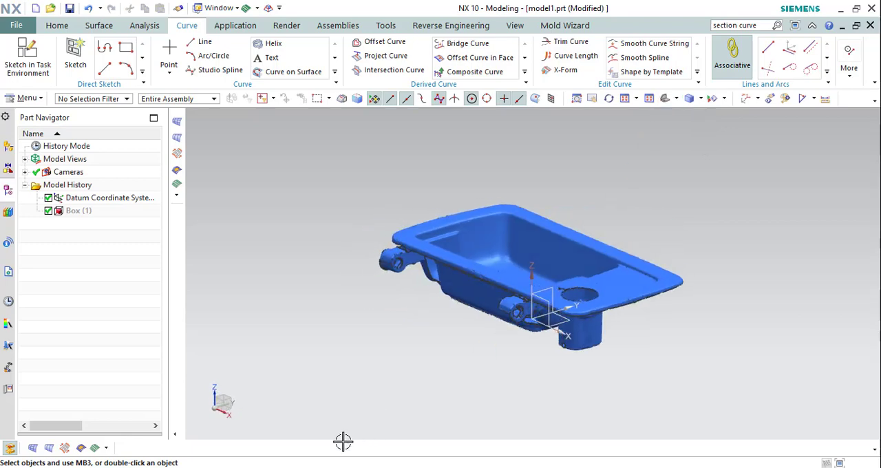
key("F9")
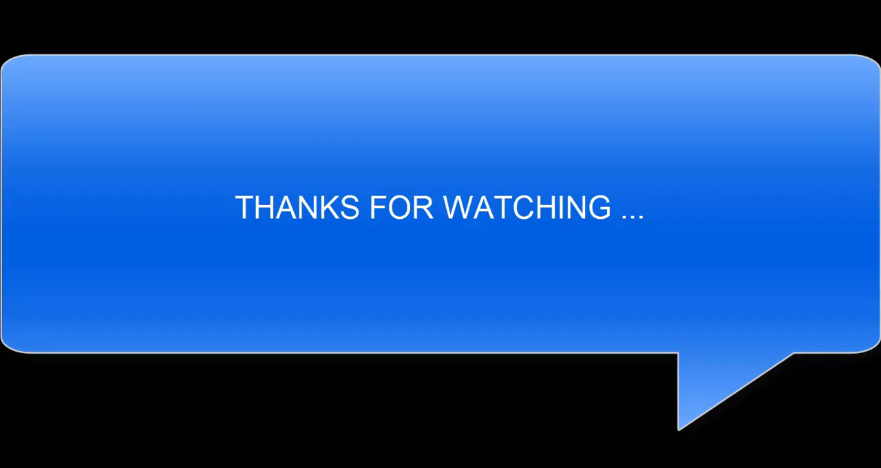